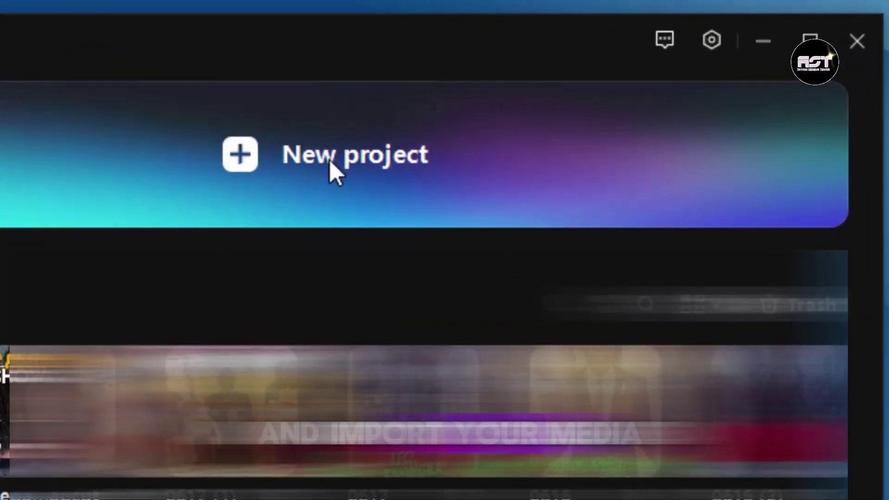
Start a new project and import all six photos plus the Back To The Future audio from the Elegant Photo Slideshow folder
click(329, 160)
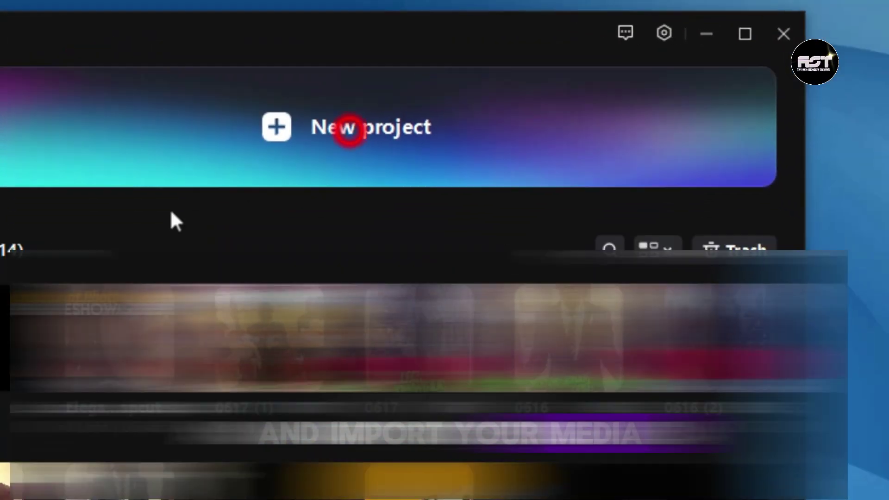
click(222, 146)
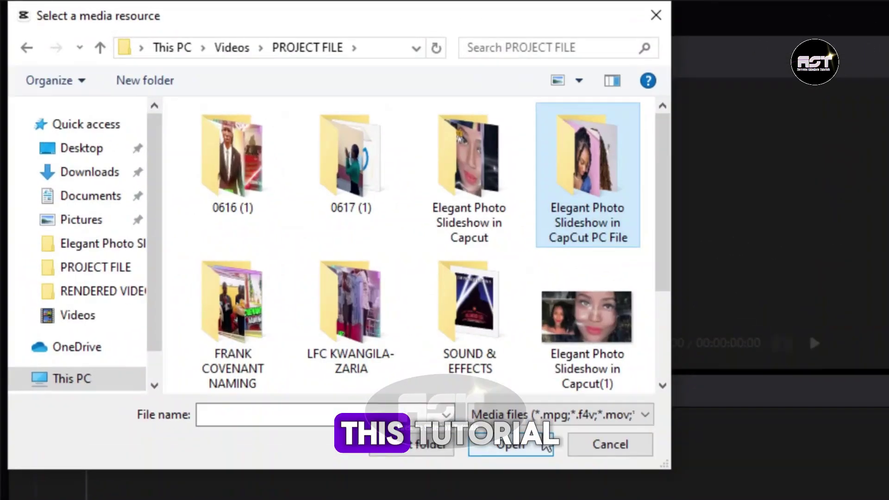
click(358, 292)
drag(605, 313, 271, 230)
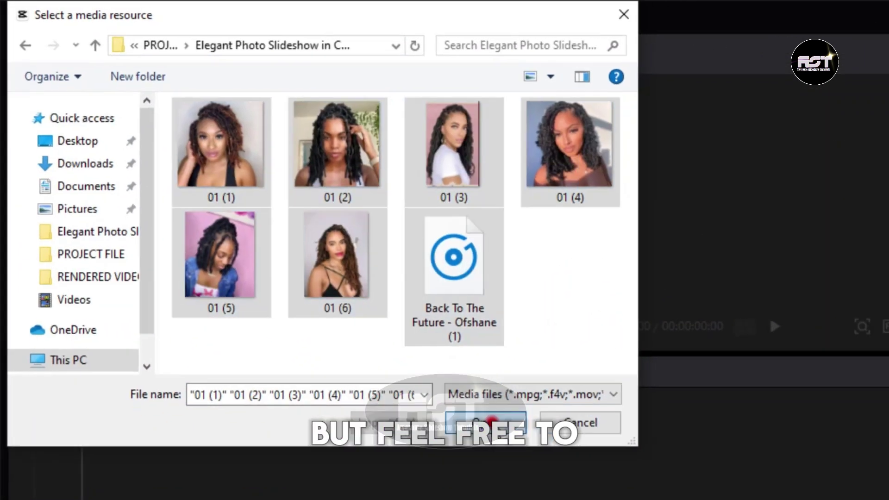
click(519, 449)
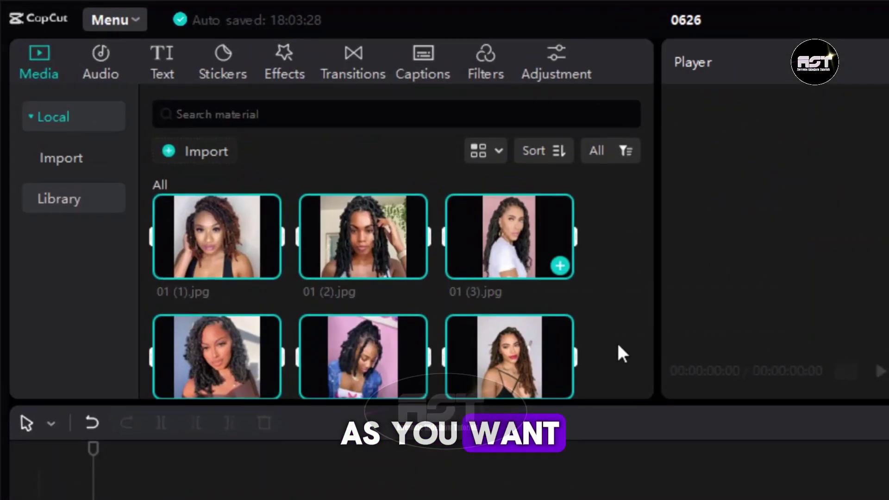
scroll(620, 354, down, 3)
scroll(377, 341, up, 2)
drag(603, 318, 176, 229)
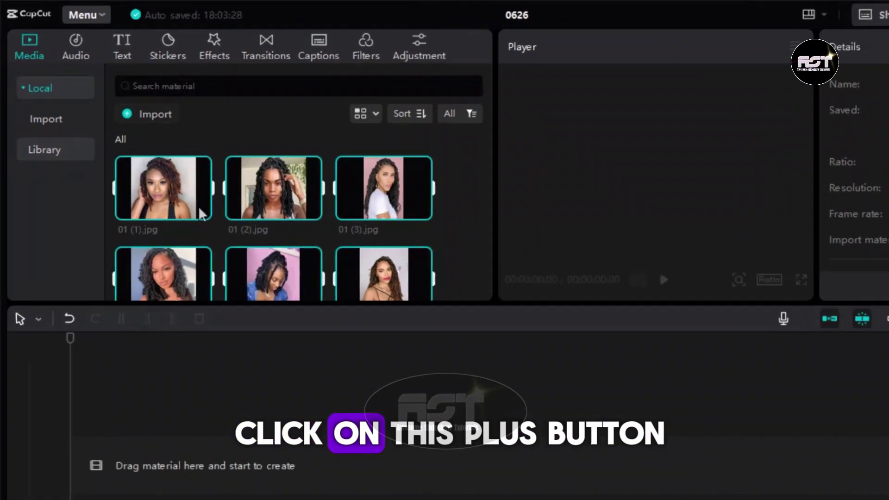
mouse_move(202, 211)
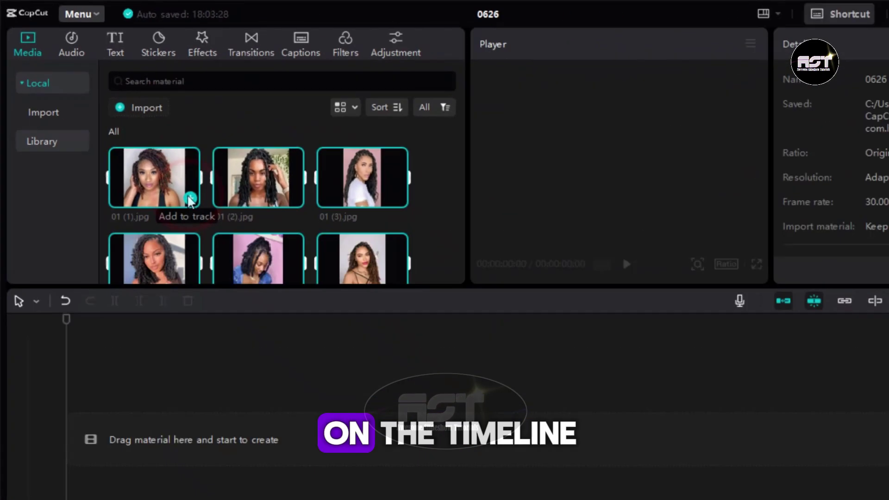
Add all six photos to the timeline in order and set the canvas ratio to 16:9
click(162, 169)
click(240, 379)
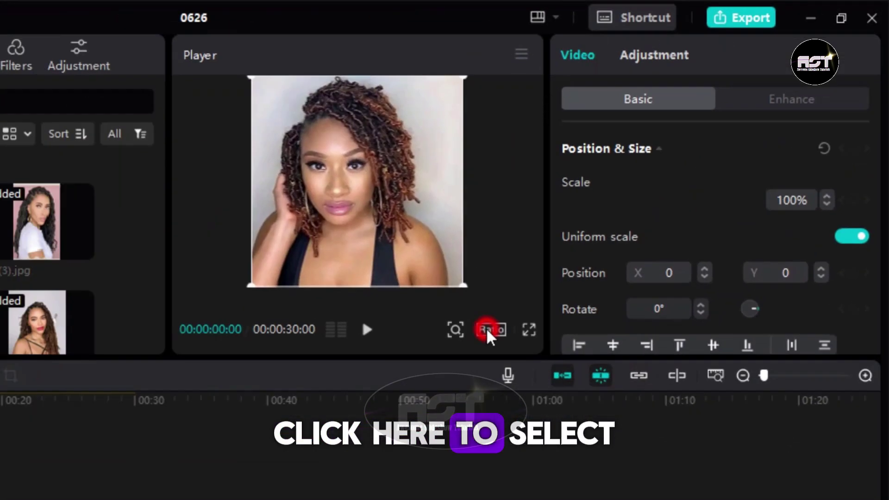
click(445, 367)
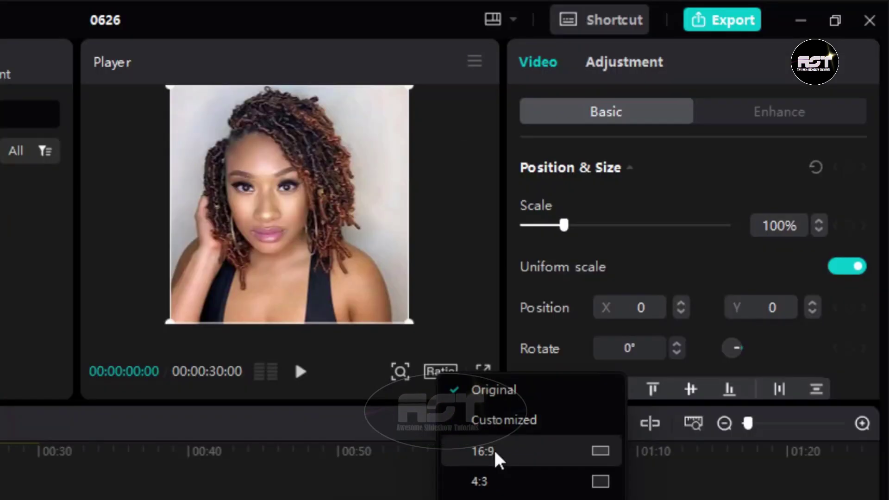
click(493, 448)
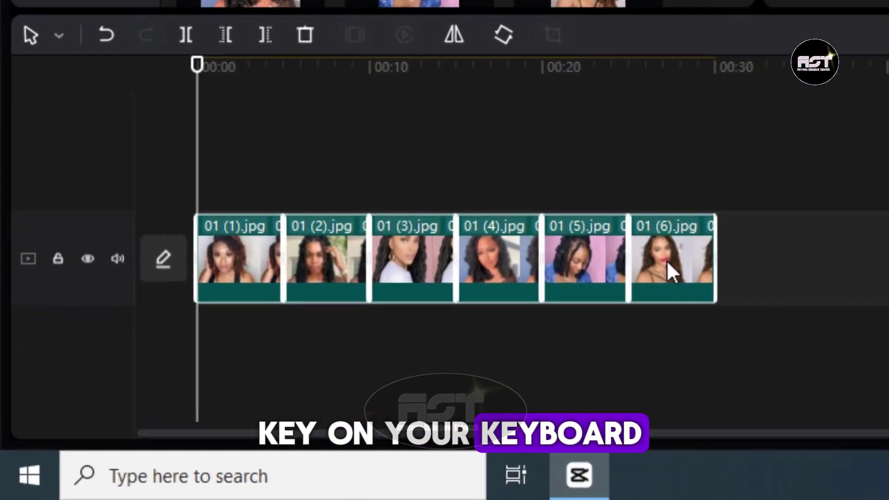
Duplicate the photo clips onto a second track and hide the top copy
drag(665, 260, 638, 358)
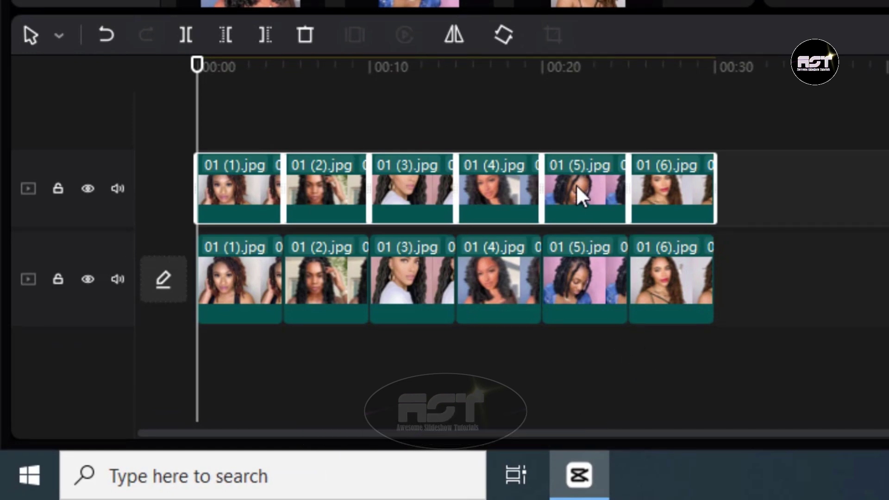
click(741, 309)
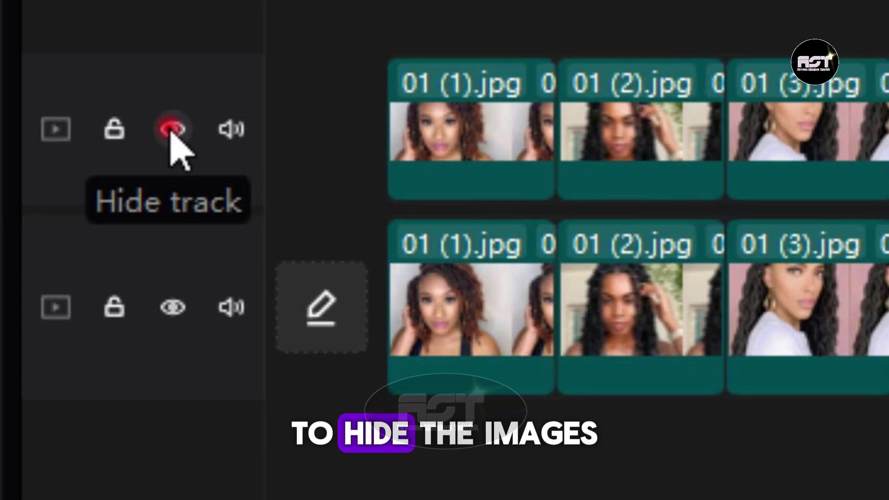
click(171, 130)
Enlarge the six bottom-track photos to 249% and reposition them to fill the frame
drag(383, 388, 124, 391)
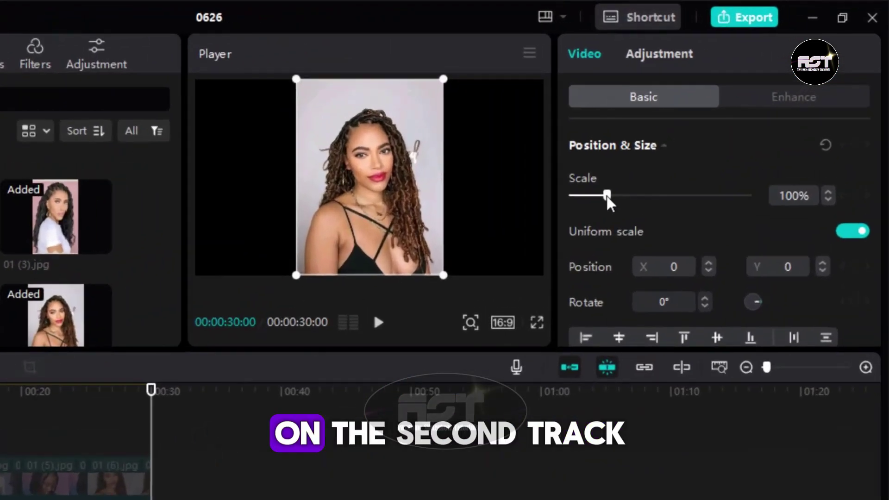
drag(607, 198, 660, 202)
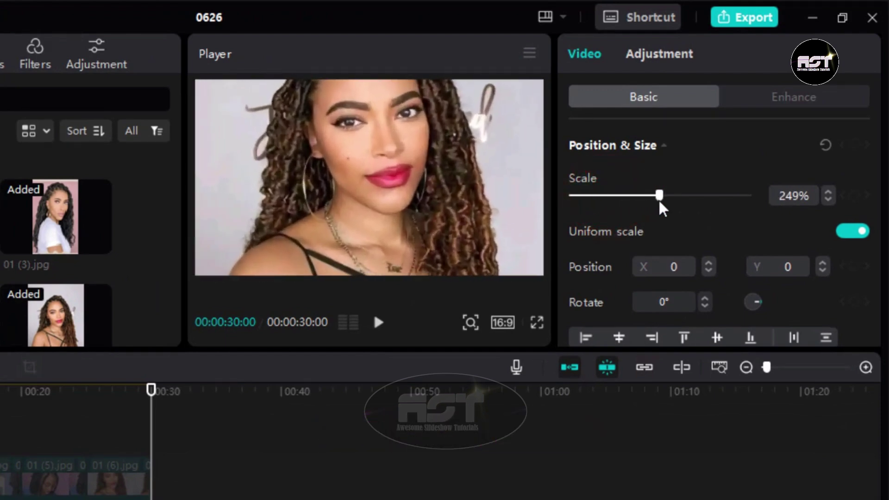
drag(396, 174, 398, 184)
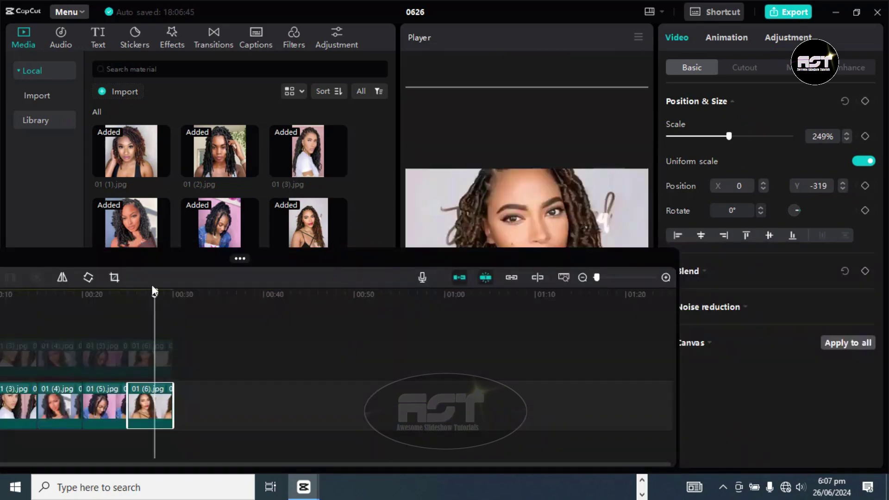
click(115, 272)
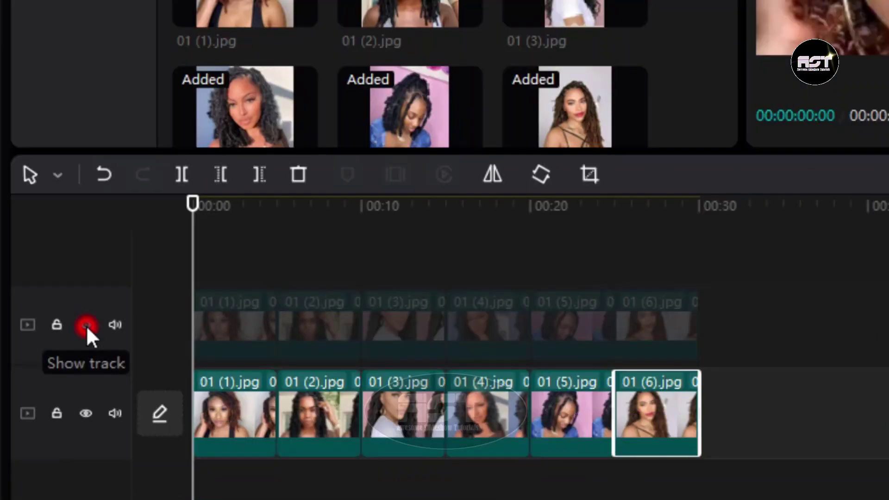
Unhide the top track and scale its six photos to 80% as an inset over the background
click(65, 350)
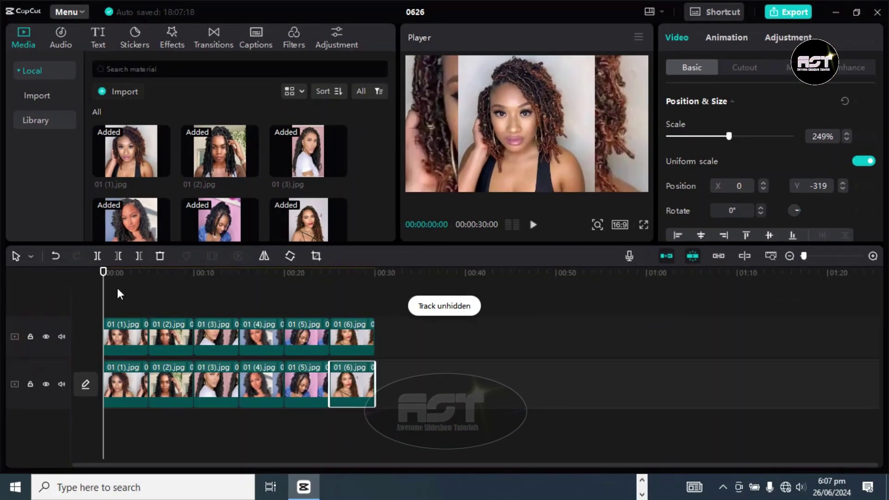
drag(389, 327, 134, 326)
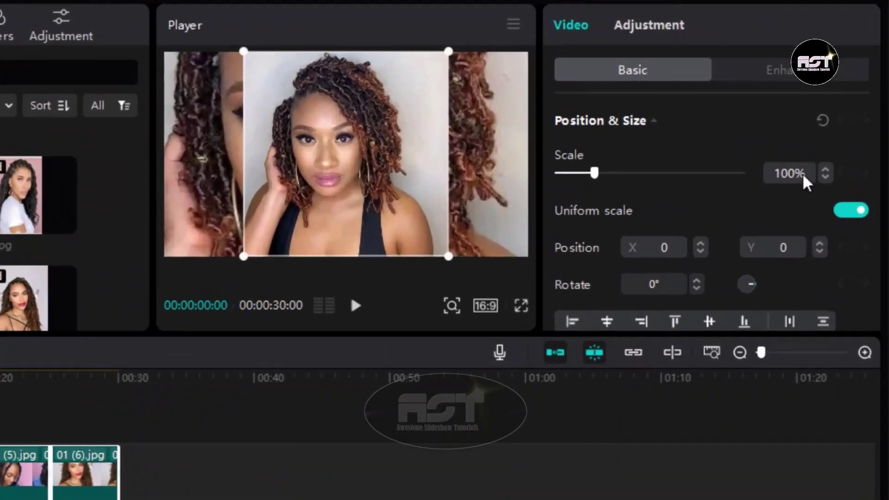
click(788, 174)
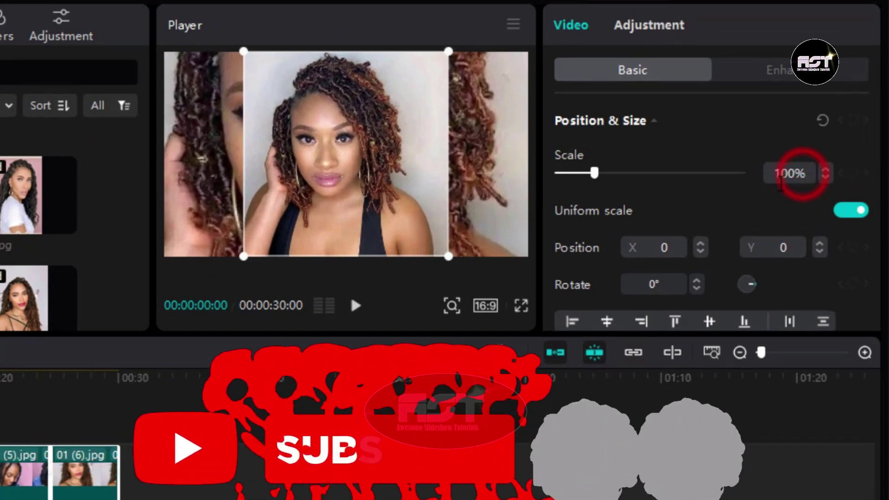
double_click(788, 175)
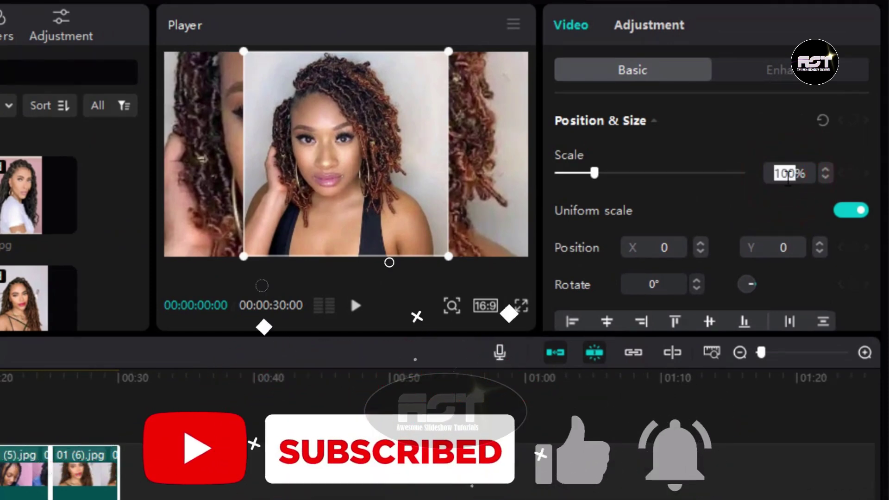
text(8)
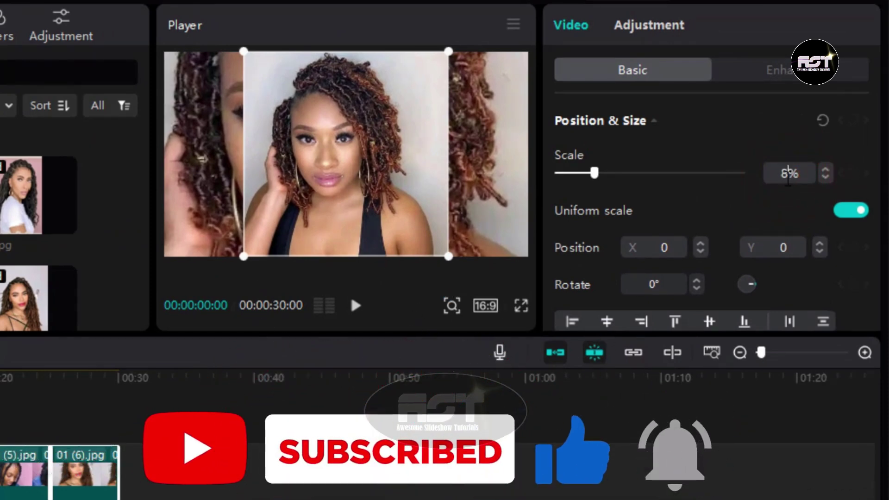
click(703, 191)
drag(164, 308, 293, 308)
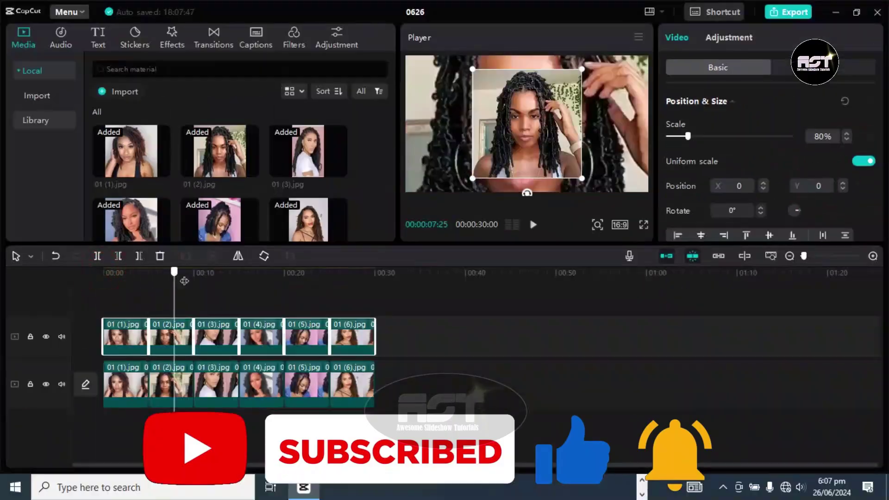
click(226, 301)
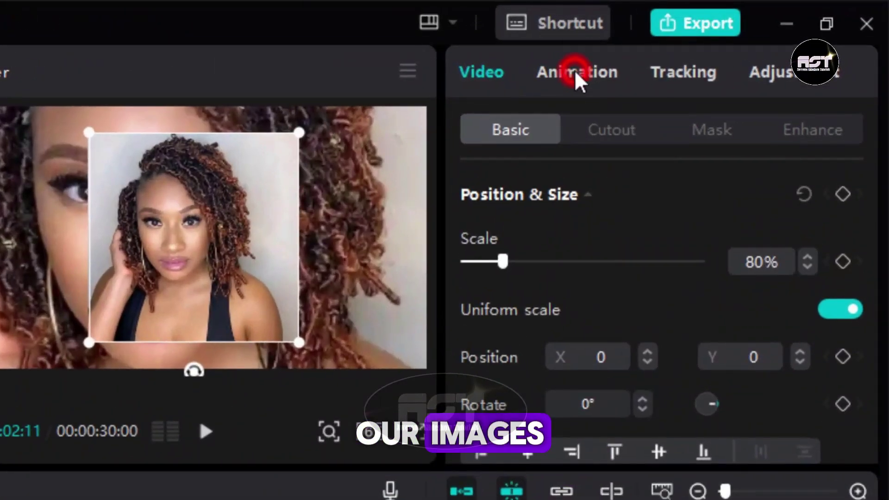
Give the first foreground photo the 3D card 1 combo animation lasting 5.0s
click(725, 38)
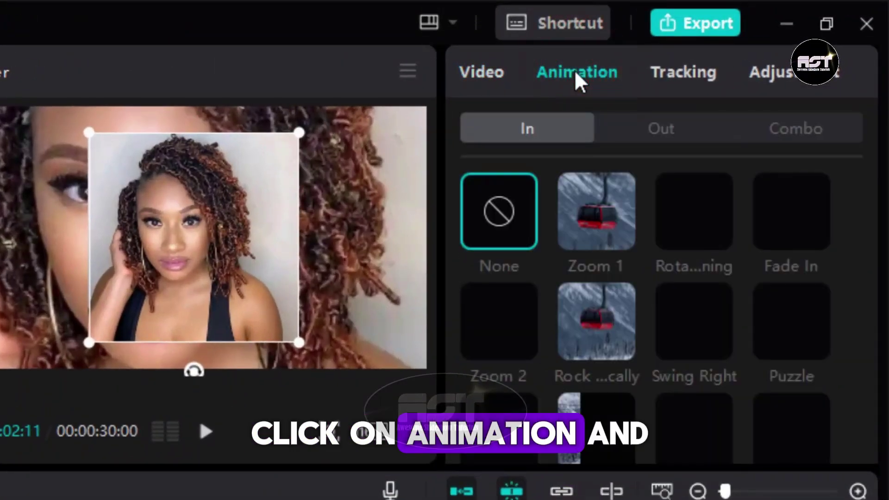
click(790, 129)
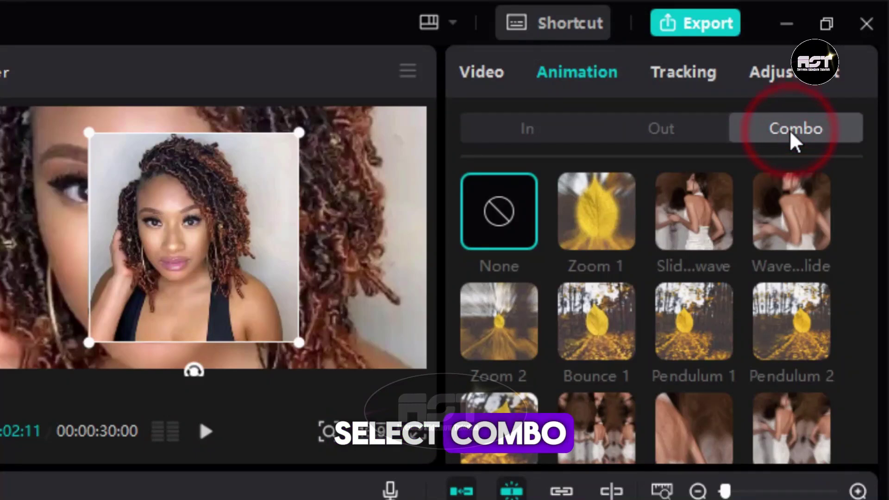
scroll(782, 287, down, 10)
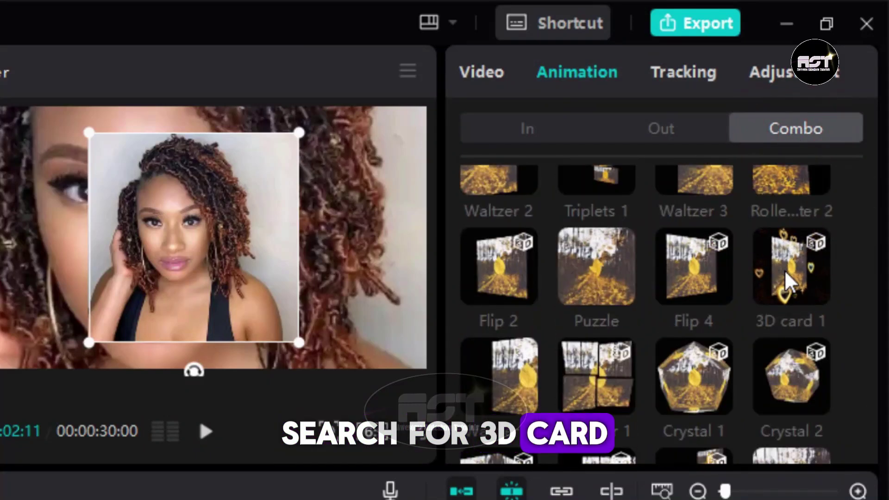
double_click(785, 270)
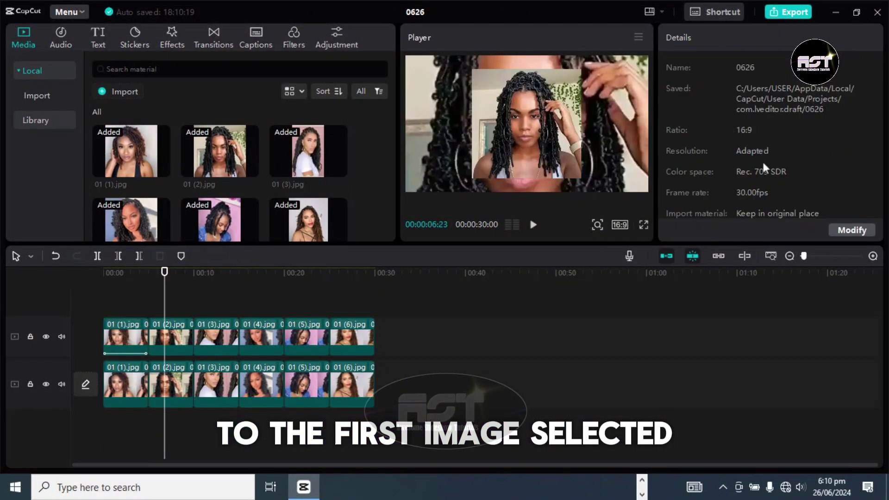
Apply the 3D card 1 combo animation to foreground photos 01 (2) and 01 (3)
click(174, 338)
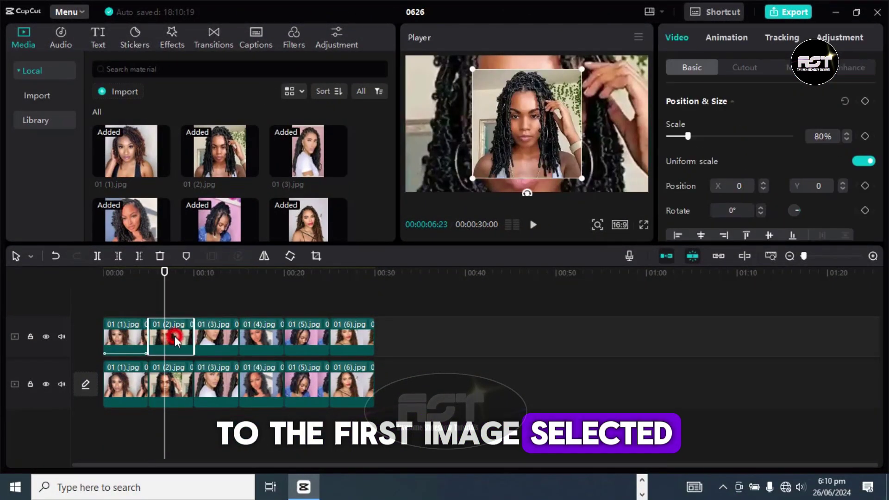
click(727, 37)
click(832, 140)
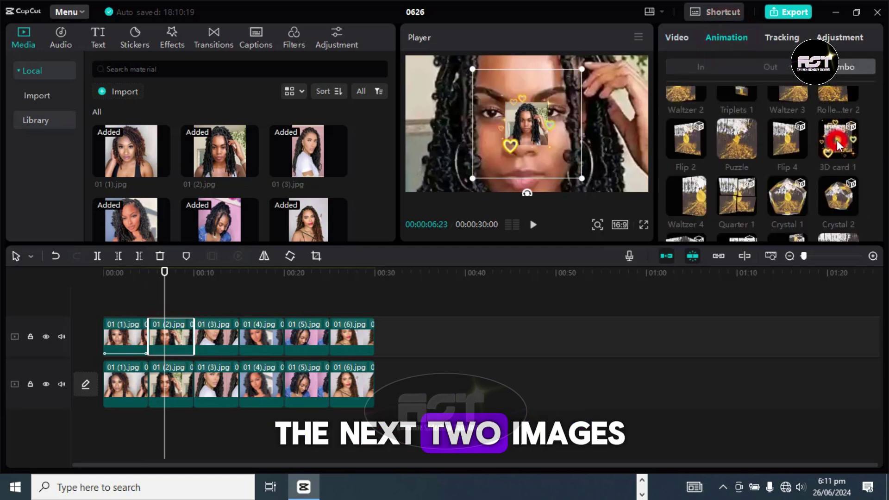
click(230, 338)
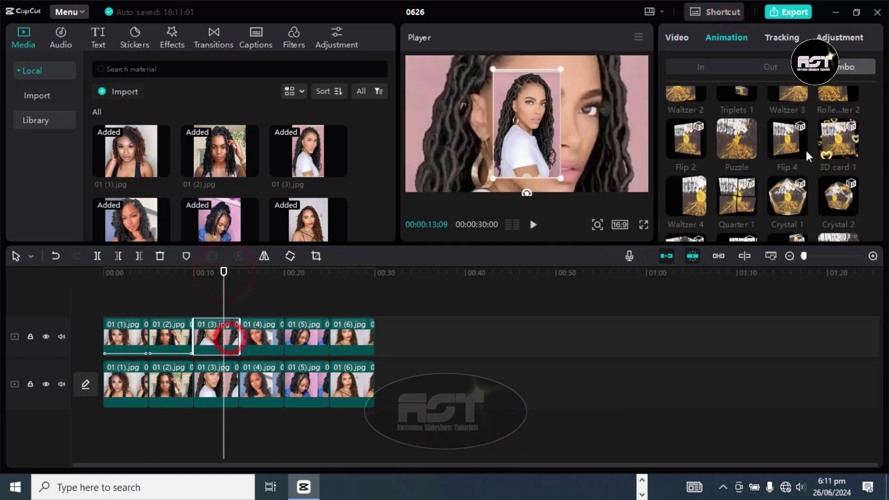
click(840, 140)
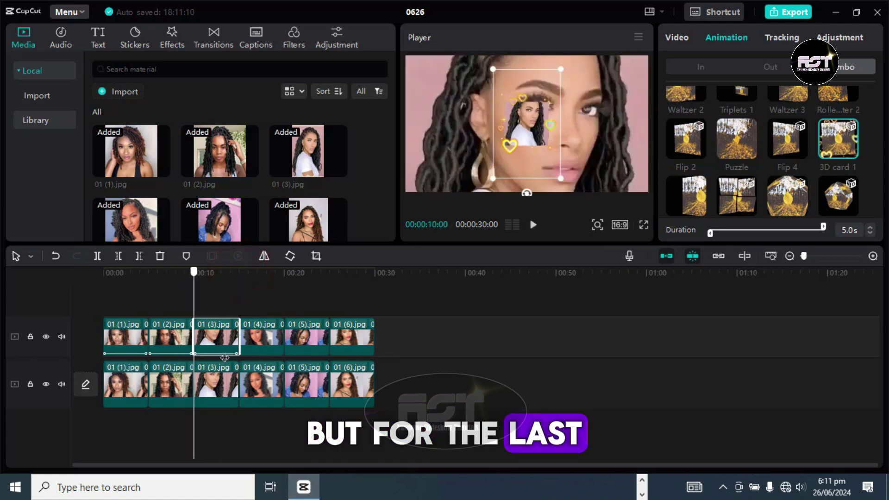
Apply the Pirate Ship 3 combo animation to photo 01 (4) and the last foreground photo
click(263, 335)
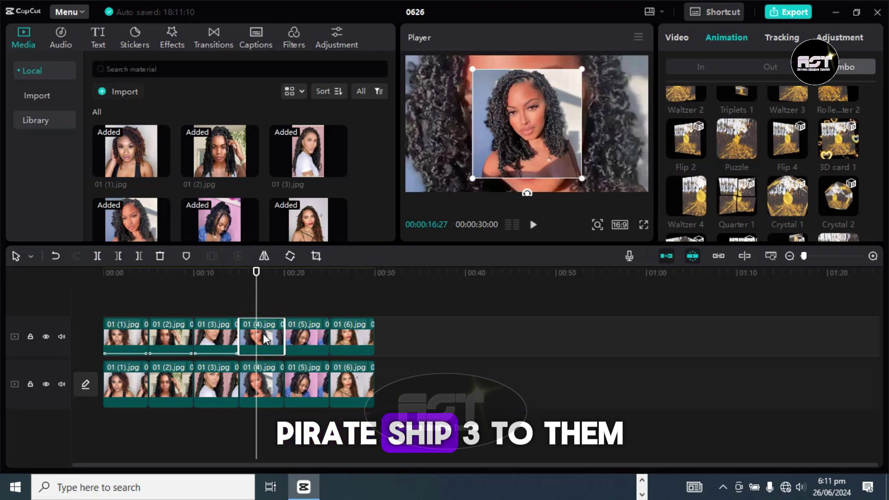
scroll(763, 176, down, 3)
click(685, 153)
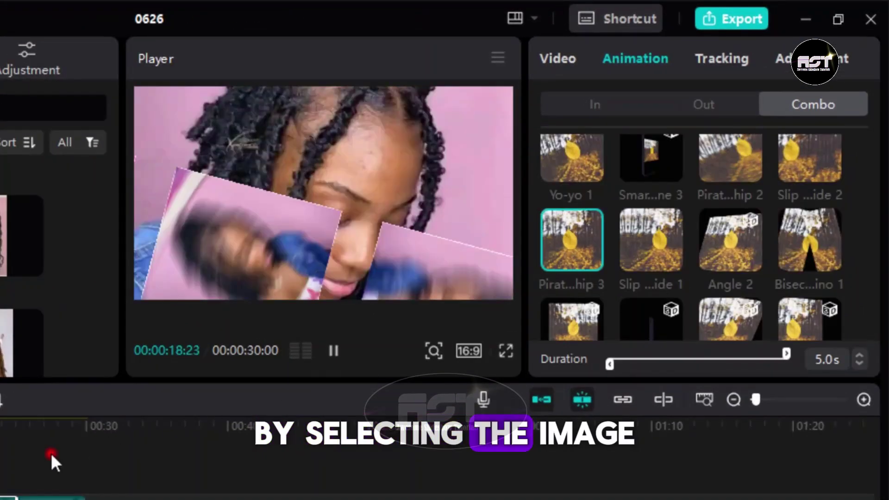
click(51, 458)
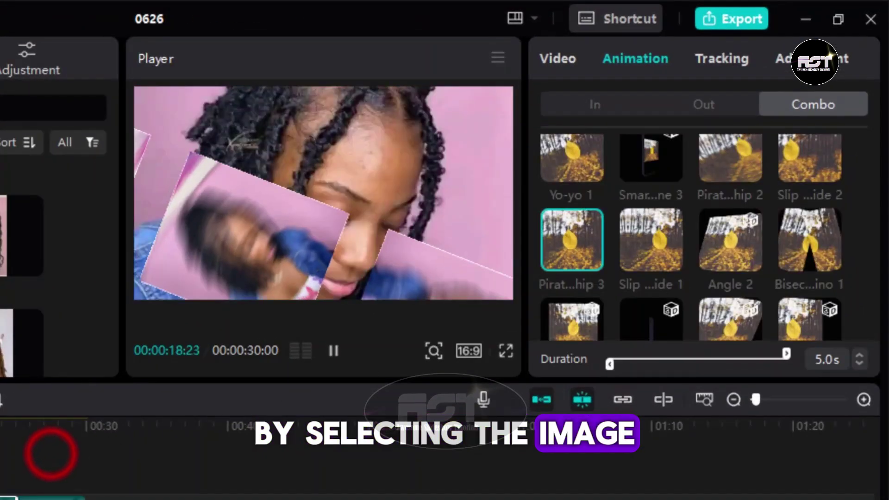
click(51, 497)
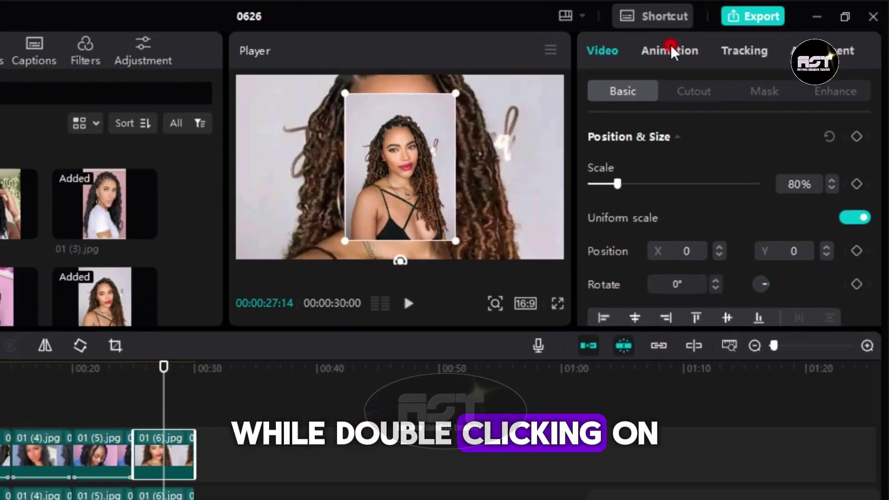
click(635, 59)
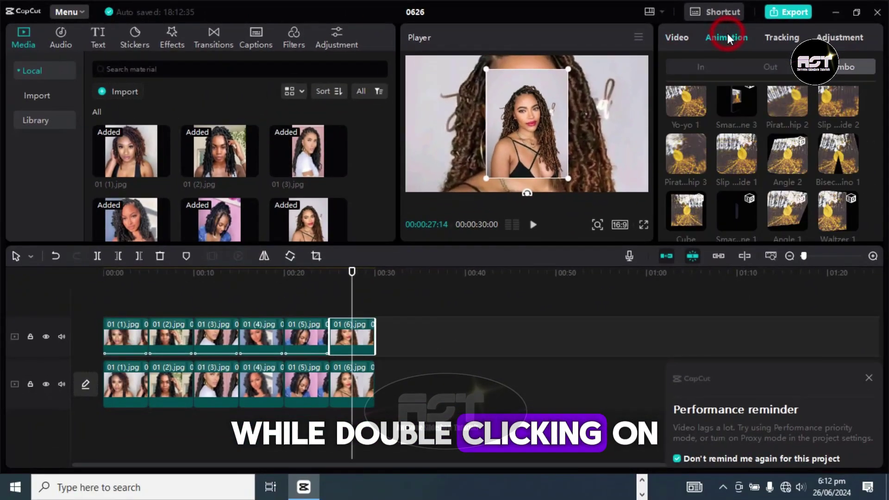
click(682, 156)
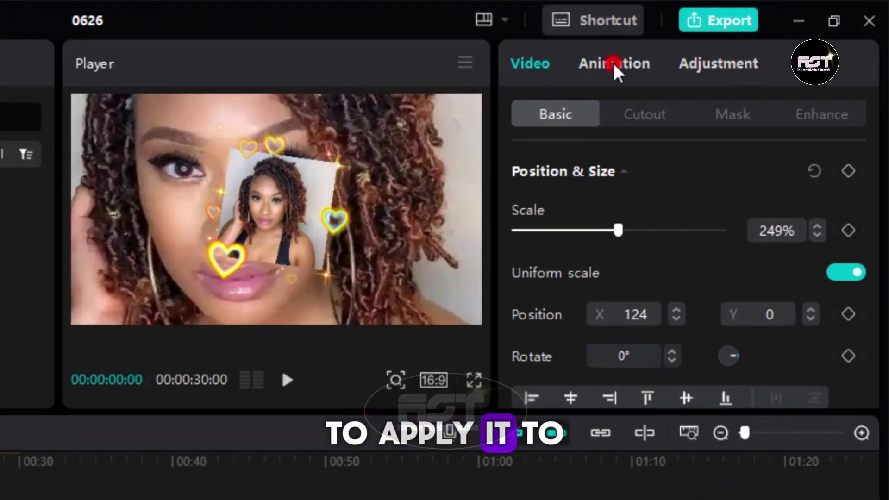
Apply the Stretch distort combo animation to the early background clips, including 01 (3)
click(612, 63)
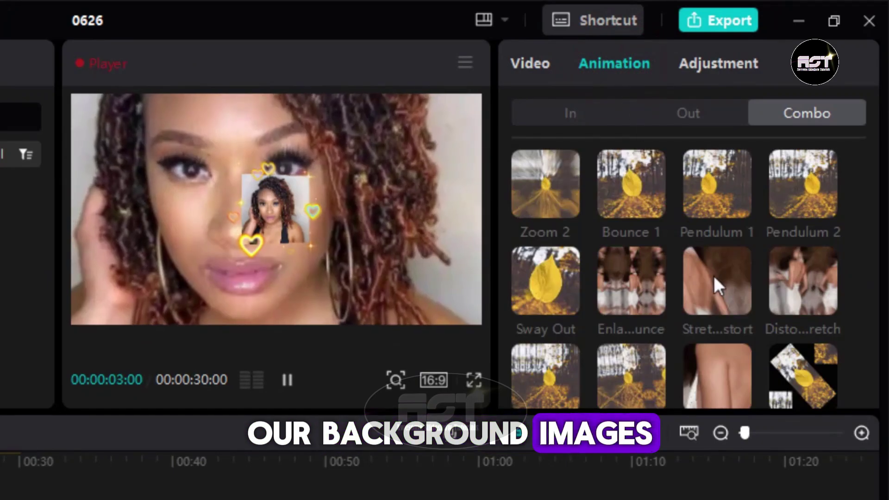
click(715, 281)
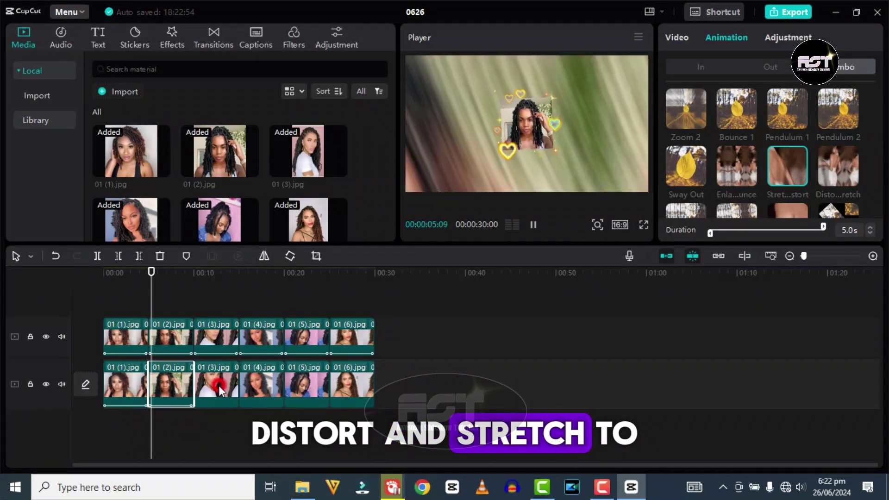
click(218, 386)
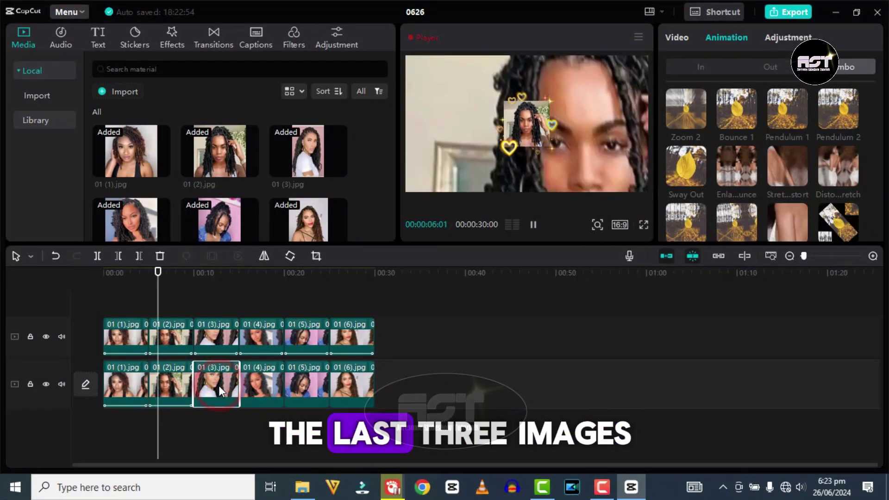
click(776, 170)
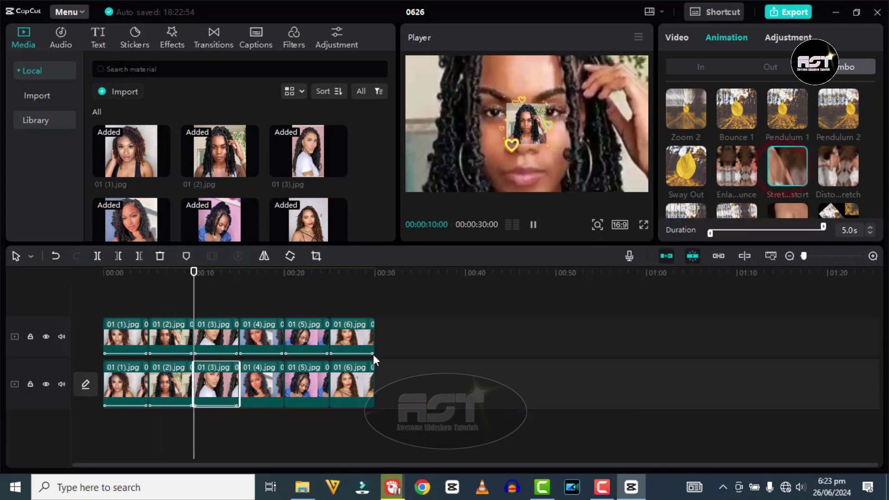
Apply the Distort stretch combo animation to the 01 (4) background clip
click(256, 383)
click(836, 160)
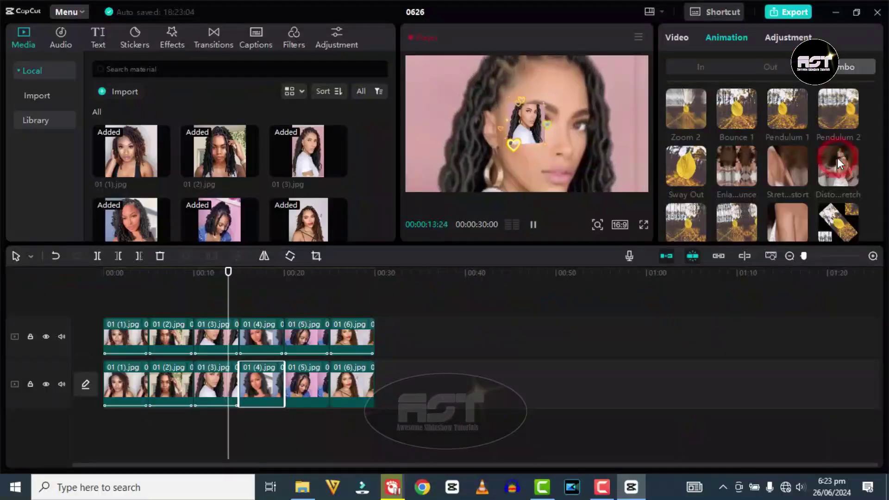
click(843, 170)
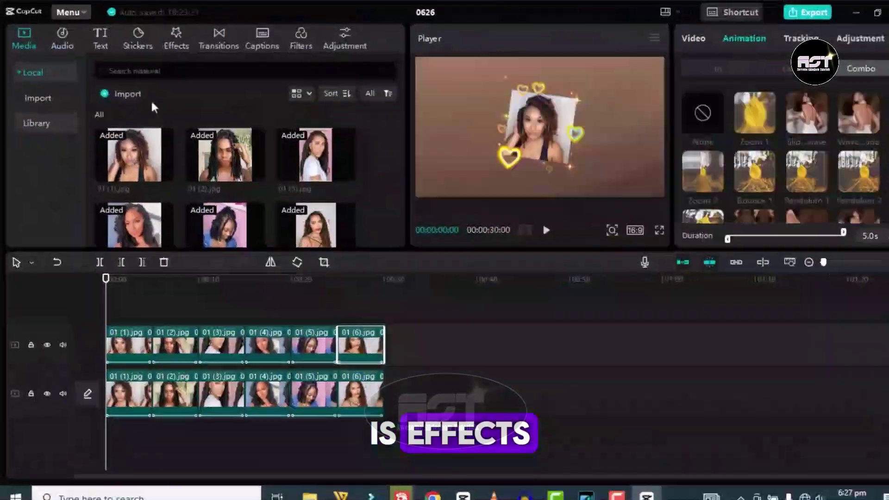
Place the Pool Reflection light effect above the background track, stretched across the full 30 seconds
click(170, 48)
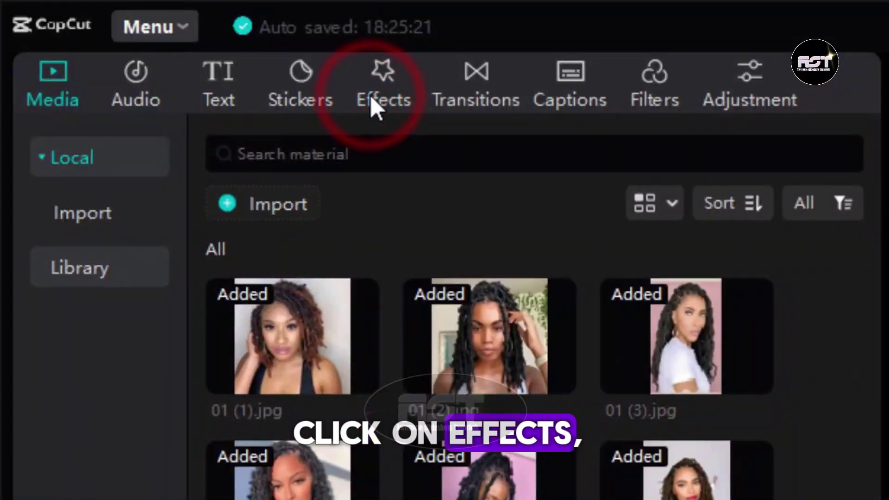
click(44, 155)
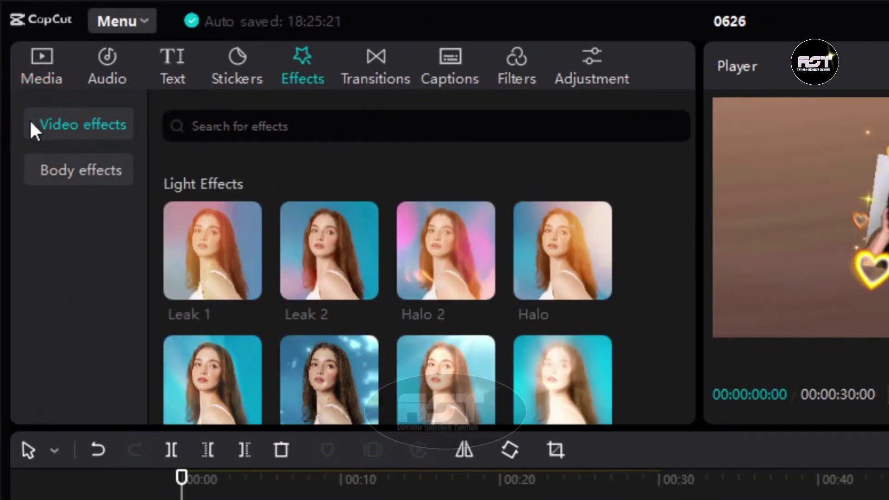
click(32, 122)
click(98, 373)
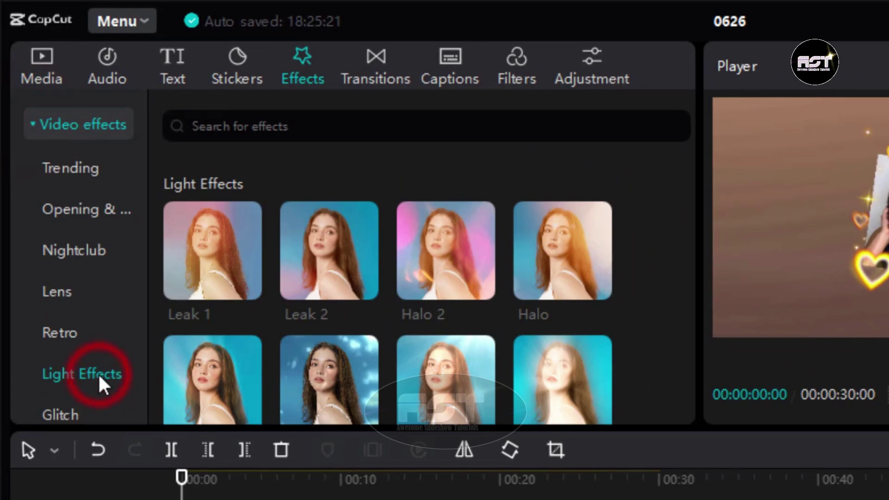
scroll(576, 341, down, 5)
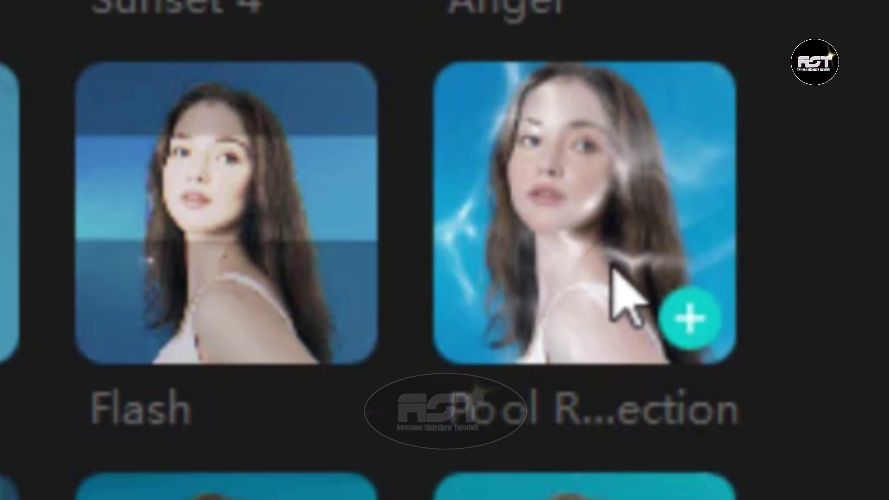
drag(597, 196, 230, 343)
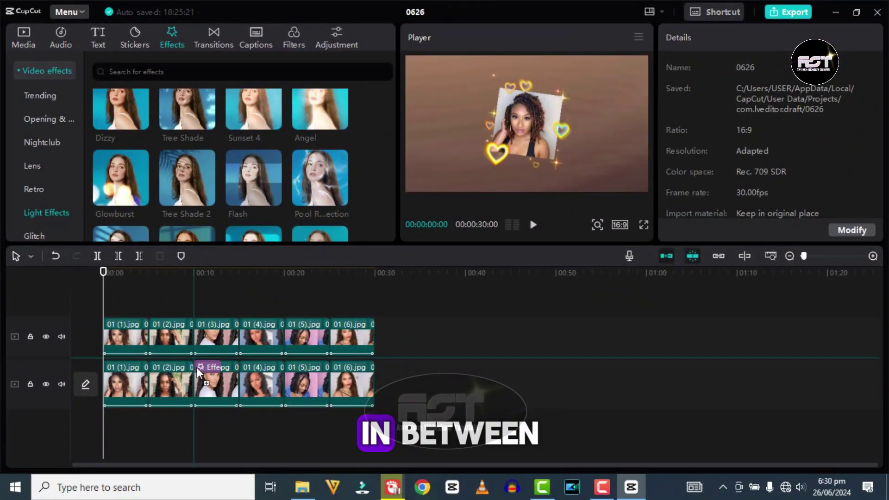
drag(196, 367, 61, 369)
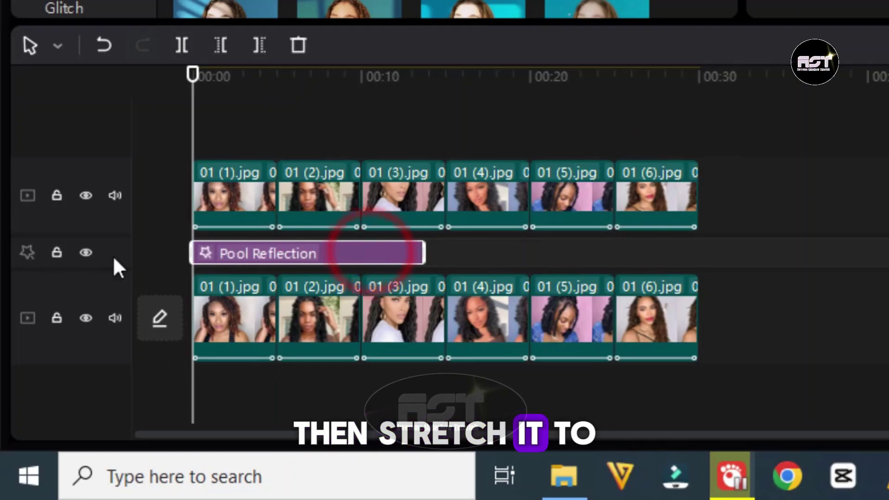
drag(424, 253, 697, 277)
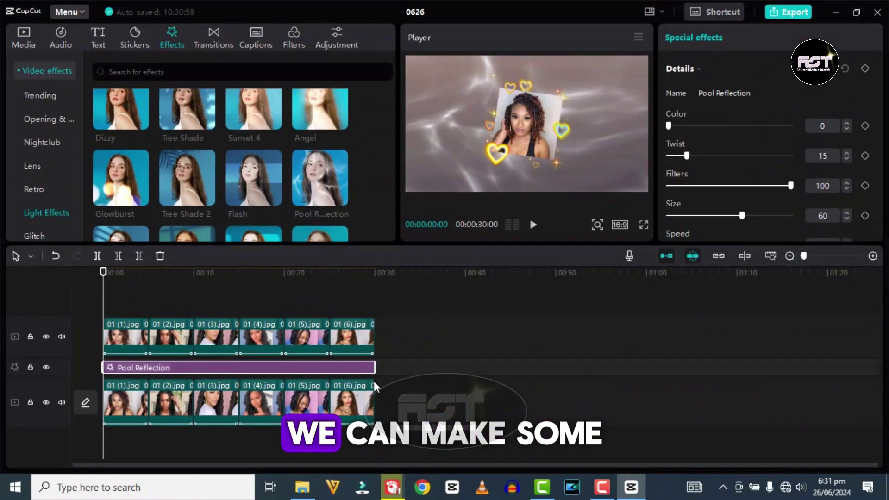
Preview the slideshow and set Pool Reflection to Filters 51 and Size 45
key(space)
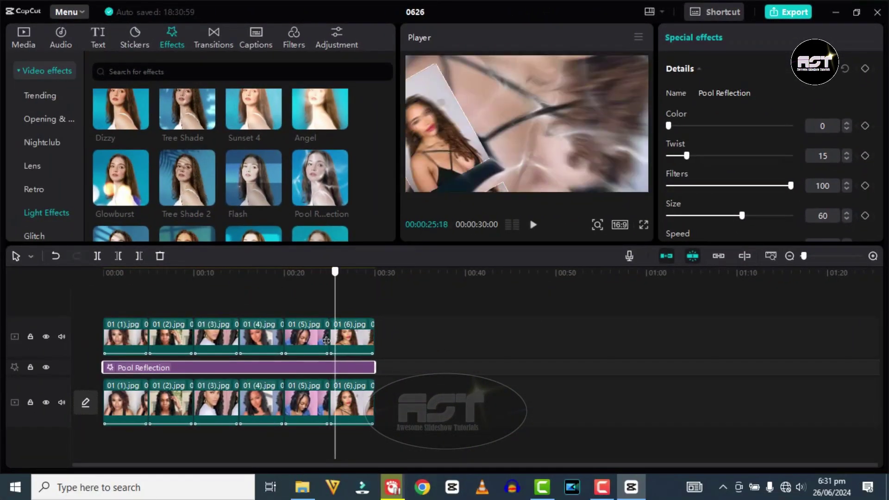
click(329, 341)
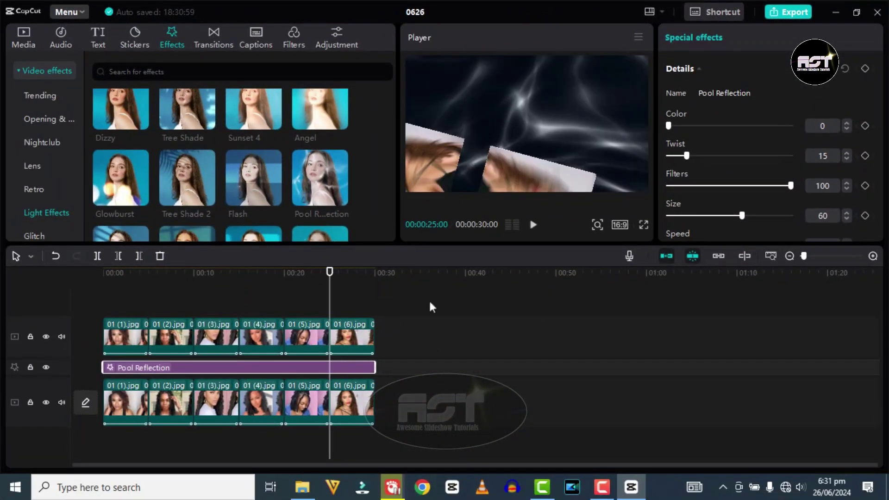
drag(790, 185, 724, 216)
click(224, 270)
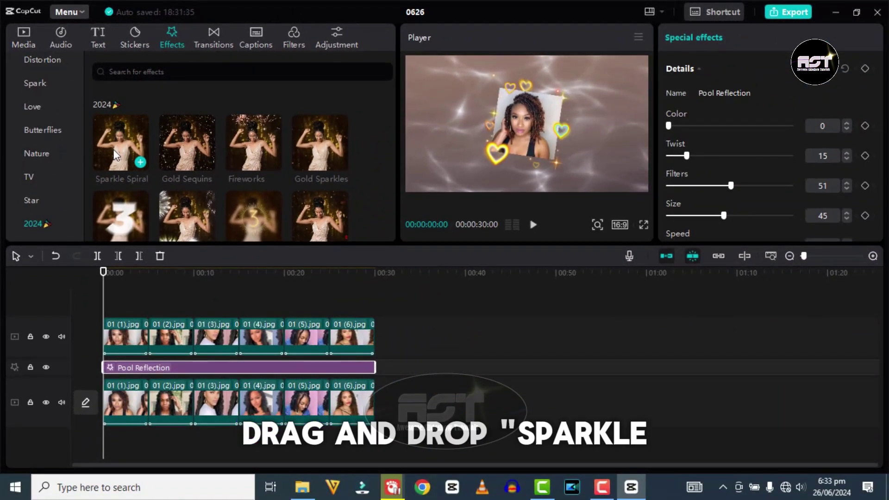
Add the Sparkle Spiral effect spanning 00:00 to 00:30 and preview the slideshow
drag(123, 169, 160, 304)
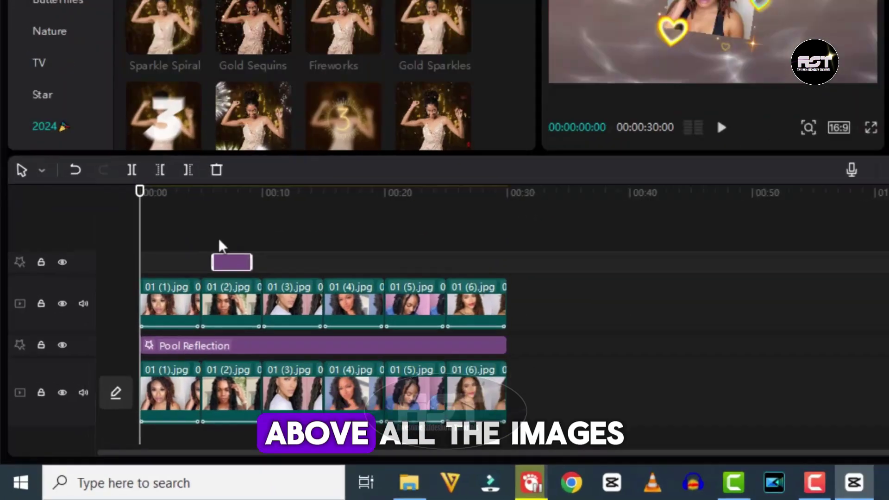
drag(252, 262, 503, 273)
drag(282, 183, 125, 199)
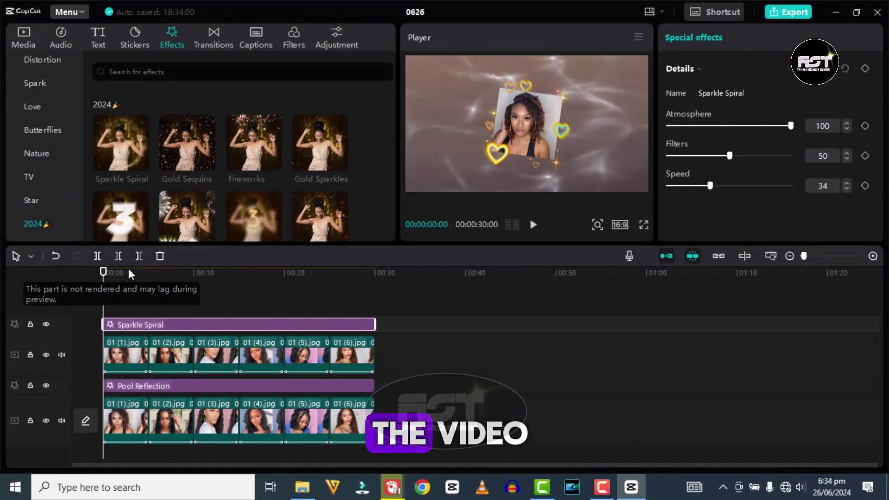
drag(105, 276, 296, 273)
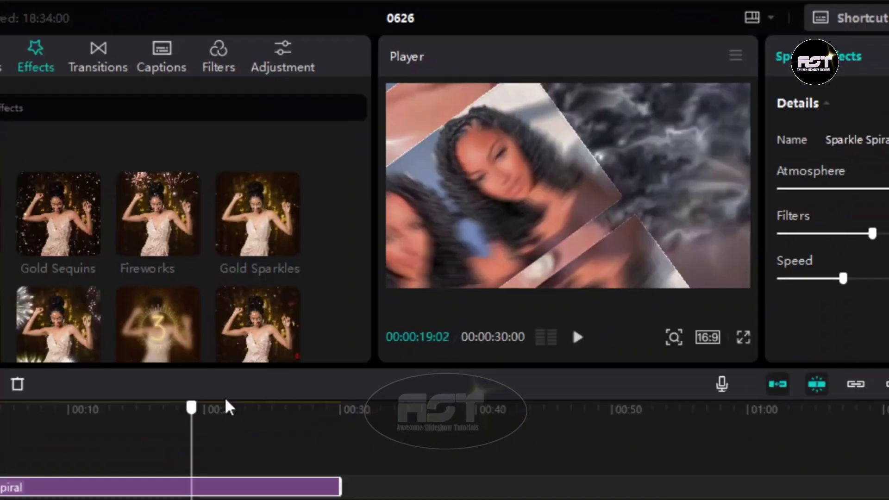
drag(227, 407, 309, 399)
Lower the Sparkle Spiral Atmosphere to 57
click(788, 126)
drag(784, 128, 738, 129)
click(729, 185)
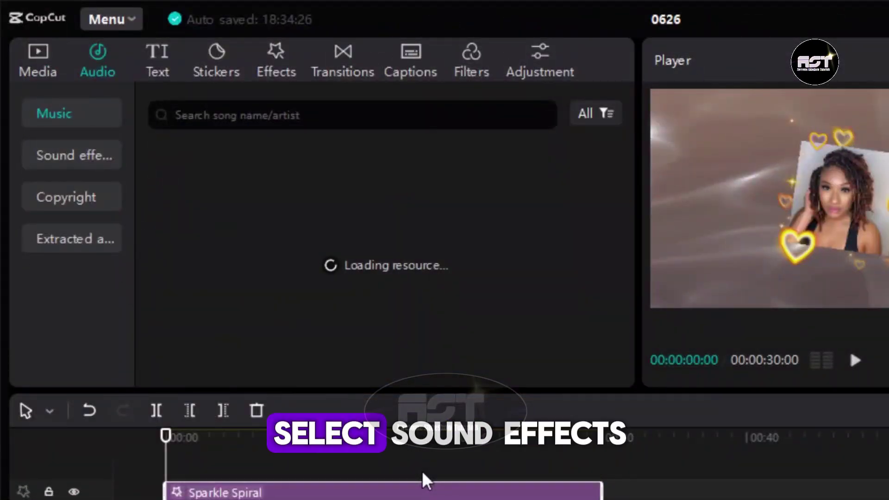
Add the Woosh Wind sound effect to a new audio track and lower its volume to -7.7dB
click(83, 156)
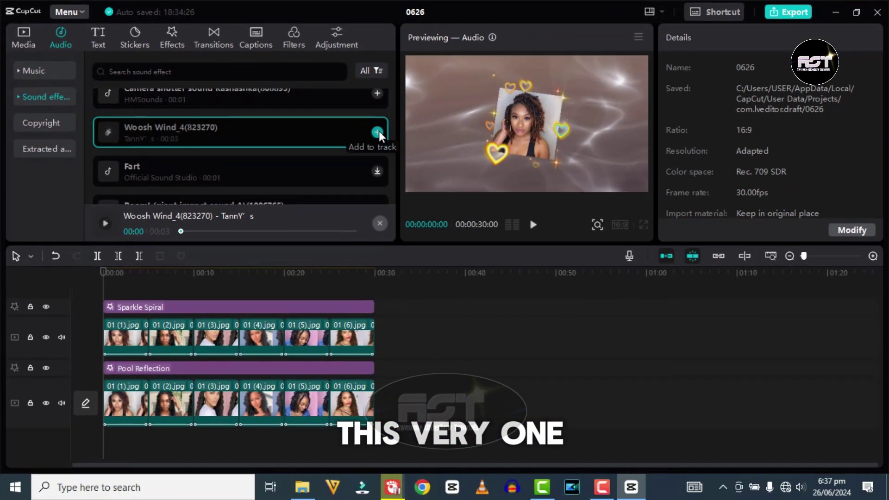
click(379, 132)
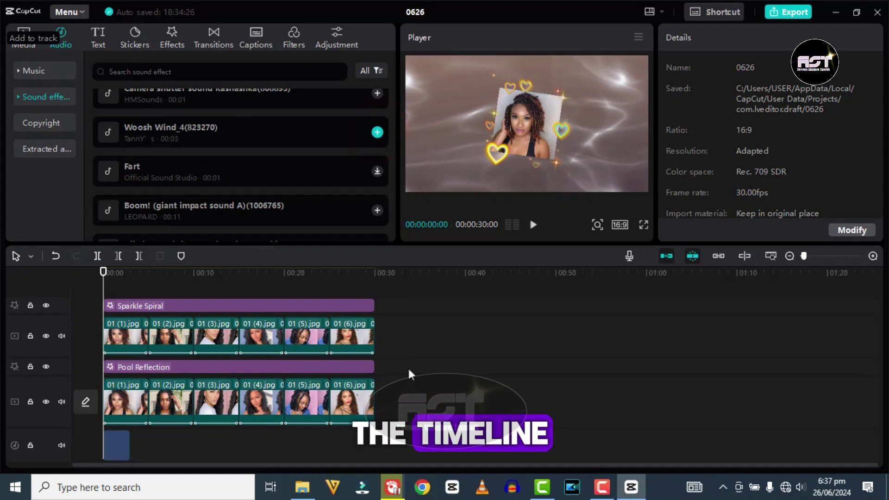
scroll(410, 371, down, 1)
drag(117, 410, 124, 417)
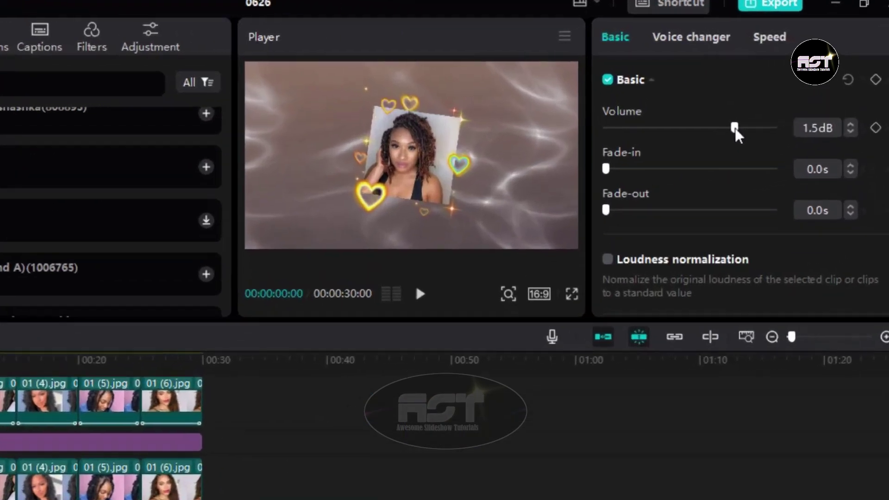
drag(763, 105, 748, 105)
drag(660, 166, 657, 171)
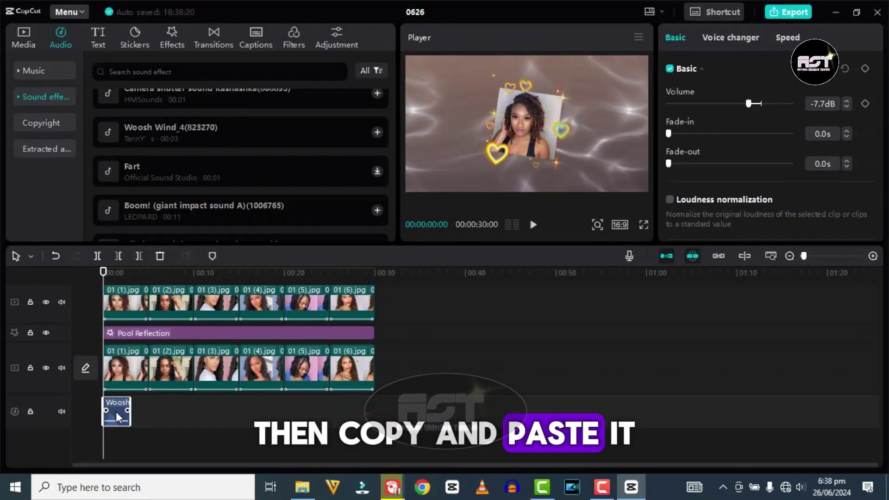
Copy the Woosh clip and paste a second one at 00:05
right_click(116, 412)
click(139, 259)
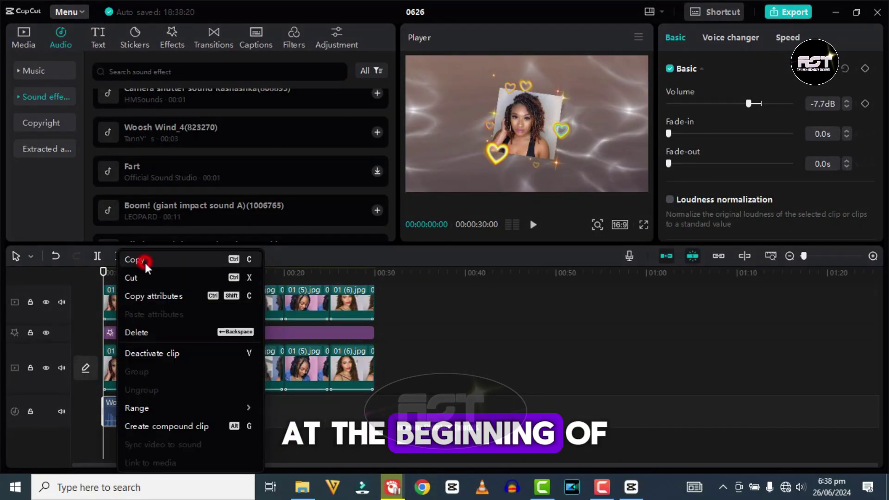
click(148, 271)
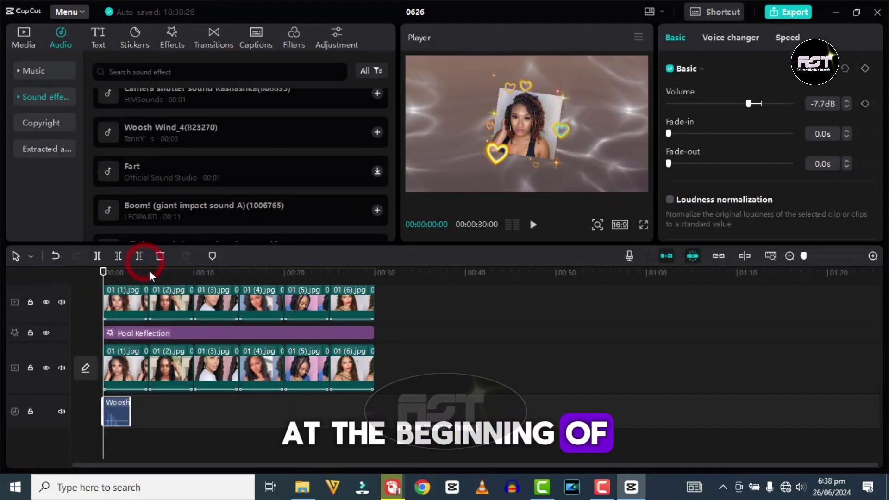
right_click(152, 422)
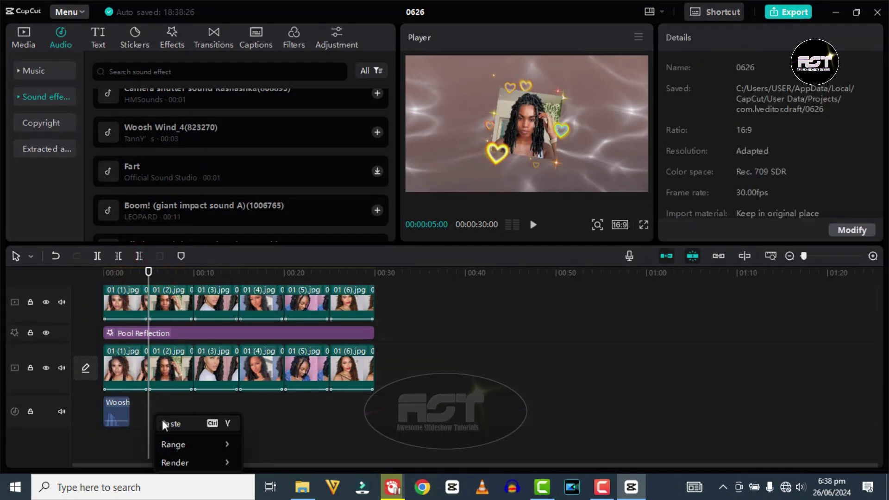
click(166, 421)
Paste more Woosh clips at 00:10, 00:15 and each following five-second mark
click(196, 270)
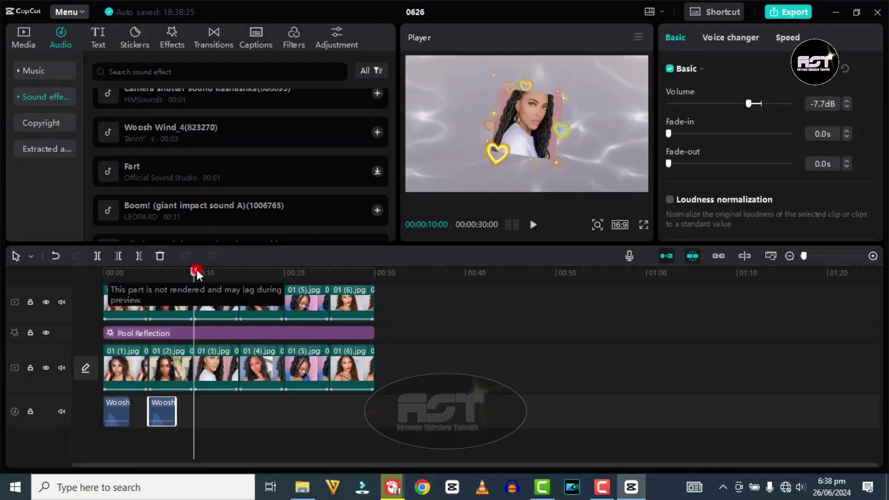
right_click(205, 411)
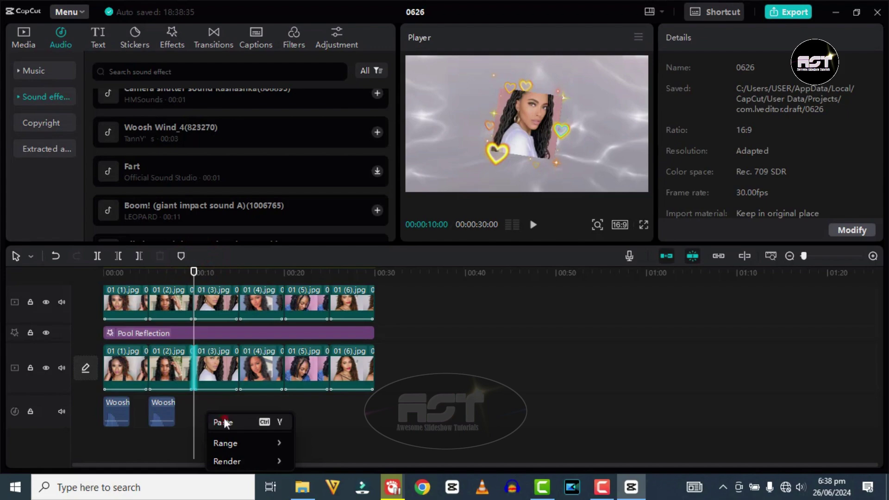
click(218, 421)
click(238, 272)
right_click(246, 415)
click(254, 421)
click(284, 272)
key(ctrl+v)
click(329, 272)
key(ctrl+v)
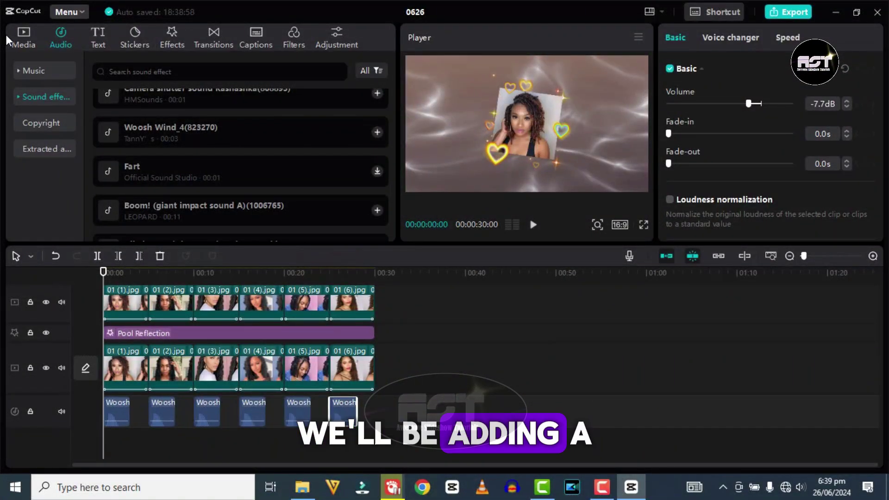
Place Back To The Future - Ofshane (1).mp3 on its own track below the Woosh clips, playhead at 00:30
click(34, 71)
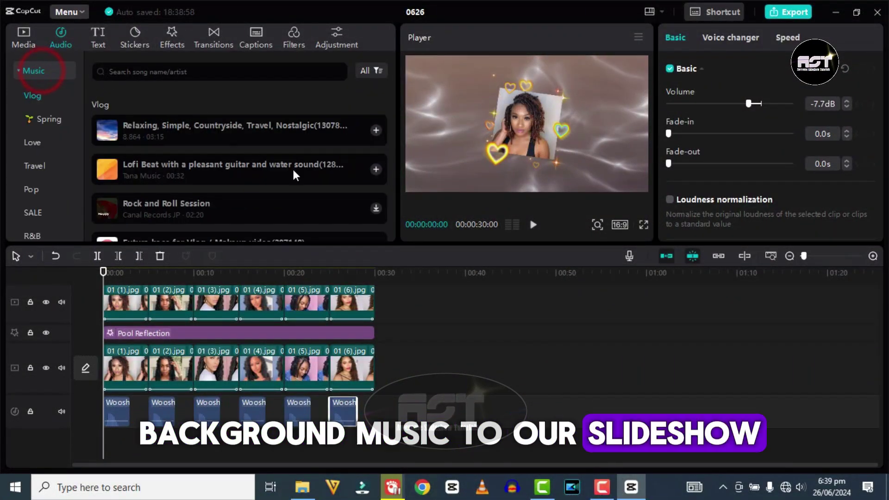
scroll(292, 167, down, 3)
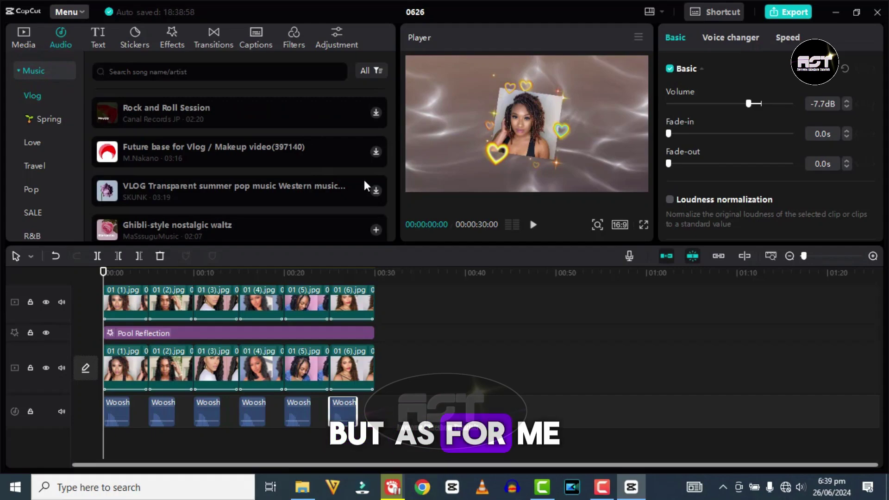
click(21, 43)
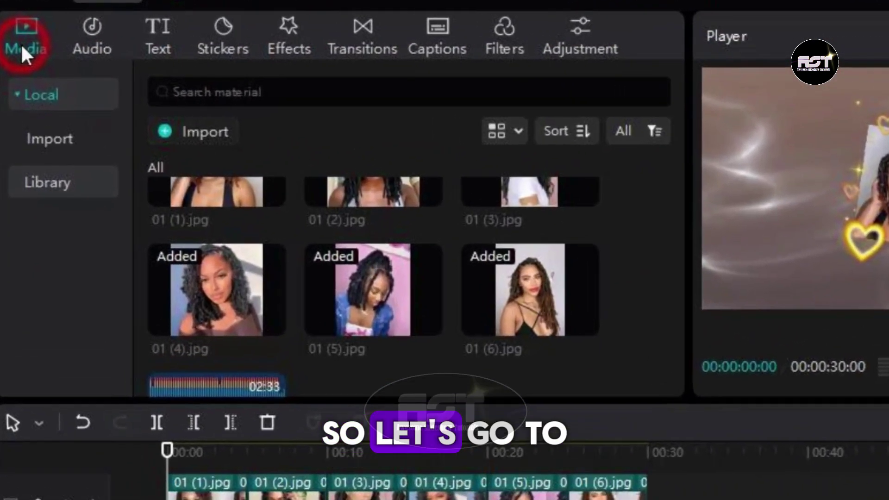
scroll(206, 195, down, 2)
drag(143, 178, 102, 446)
scroll(429, 361, down, 1)
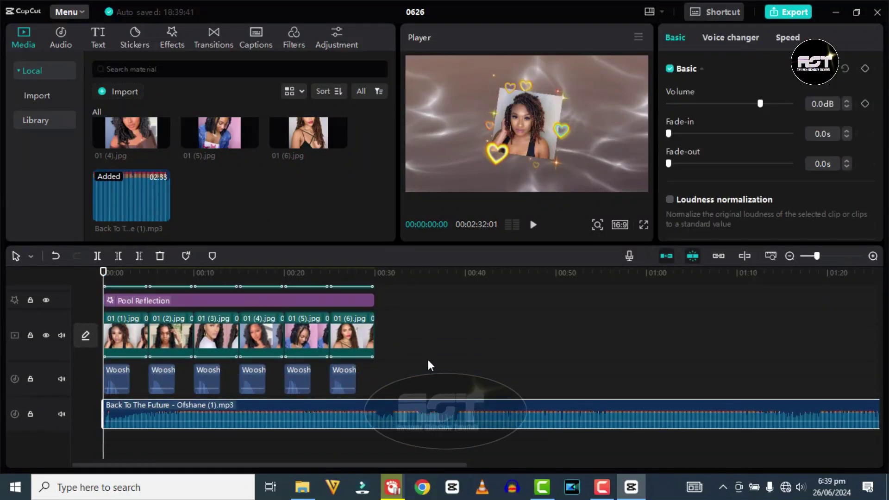
click(294, 272)
key(Down)
key(Down)
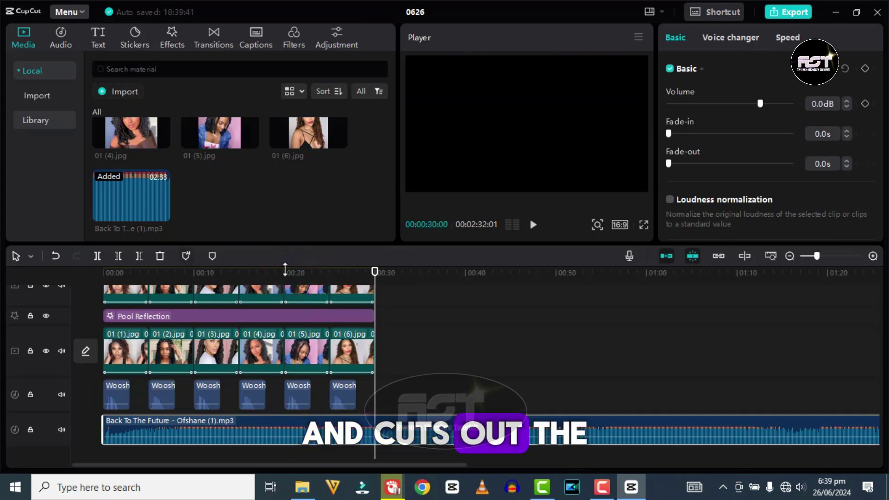
Cut the music off at 00:30, give it a 1.0s fade-out, and play back the slideshow
click(139, 255)
click(316, 426)
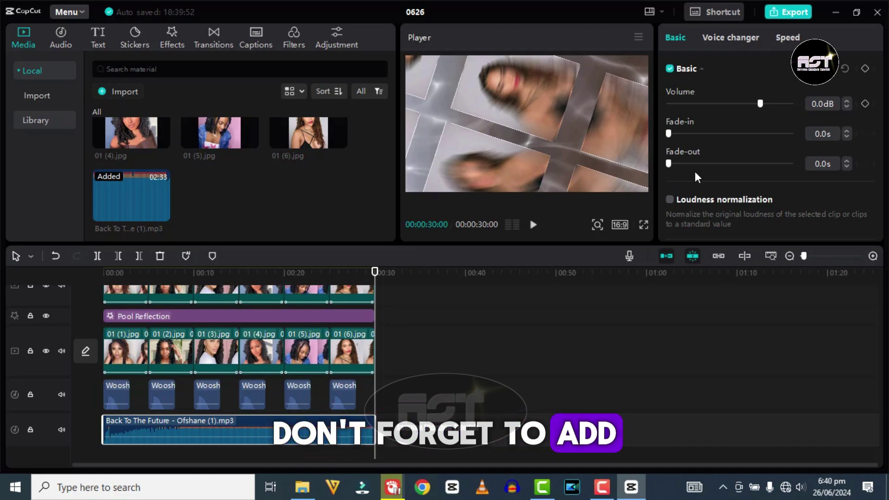
click(846, 161)
click(846, 160)
click(846, 160)
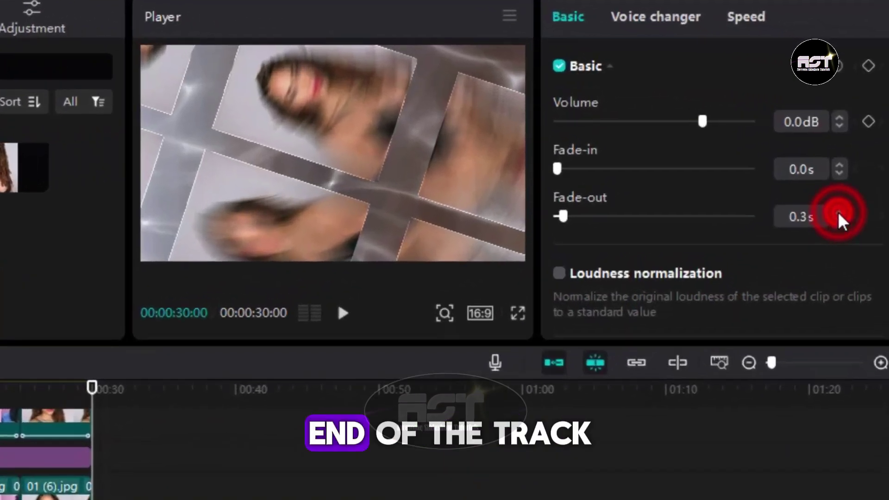
click(838, 211)
click(839, 211)
click(838, 211)
click(839, 211)
click(839, 211)
click(838, 211)
click(843, 168)
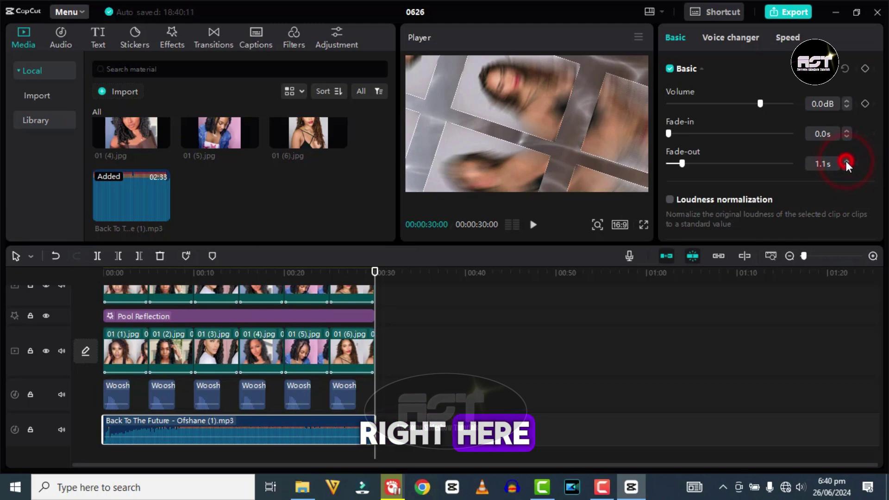
click(846, 167)
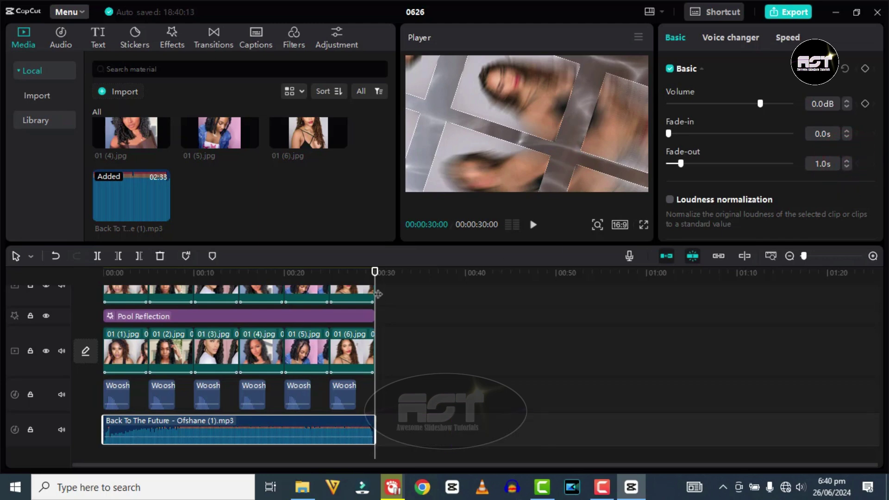
click(532, 224)
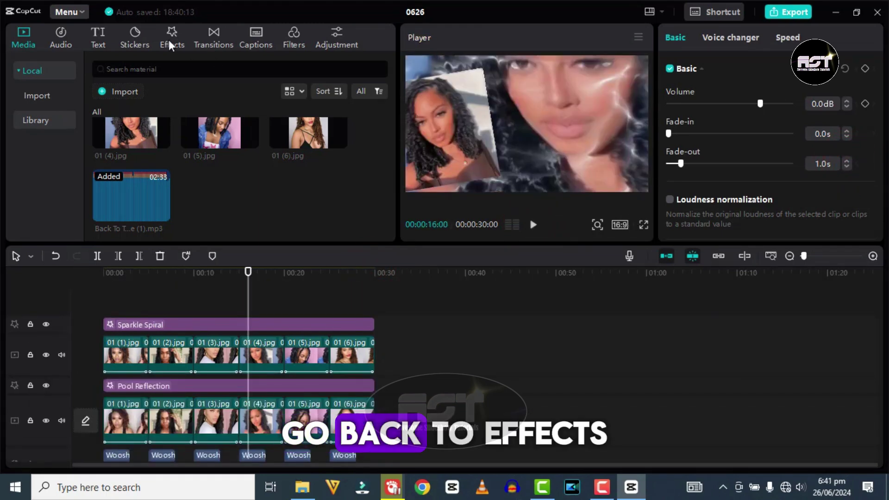
Drag the Trending Color Phosphor effect onto a new track at 00:00
click(168, 40)
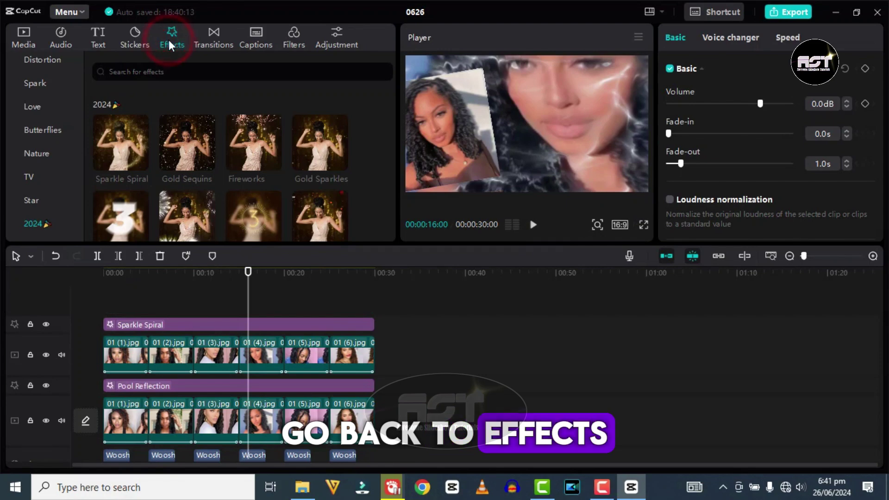
scroll(60, 108, up, 5)
click(51, 97)
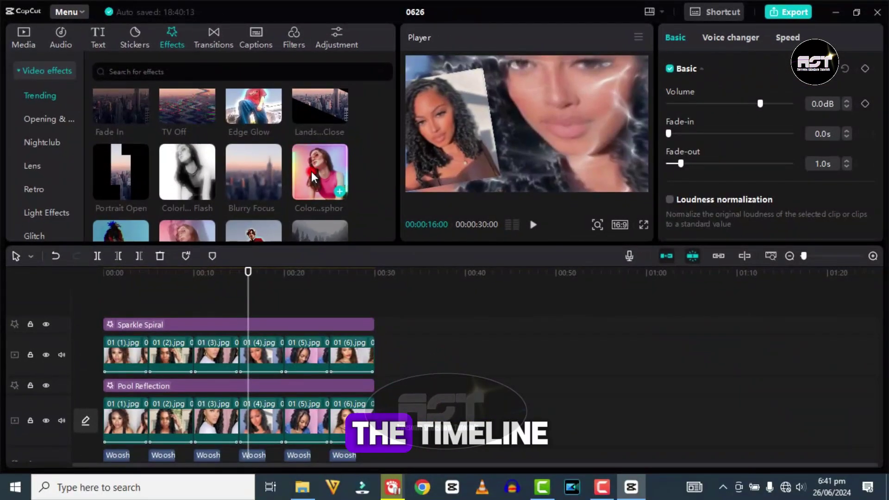
drag(311, 171, 104, 307)
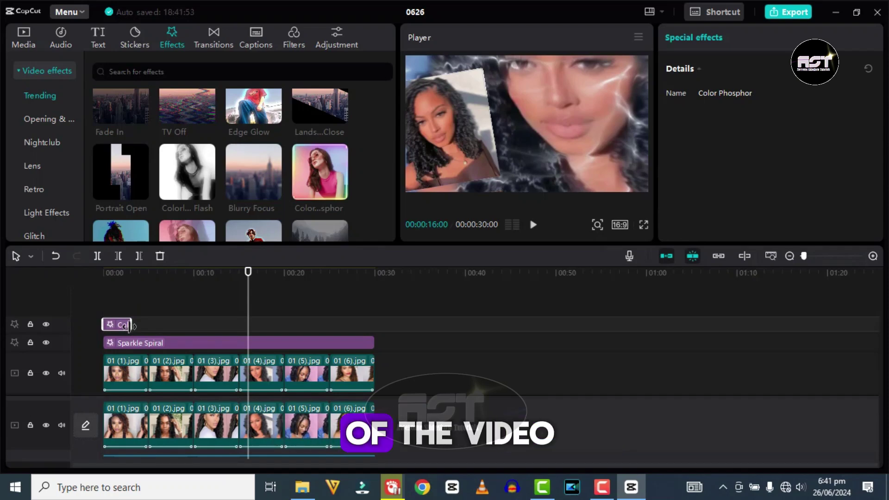